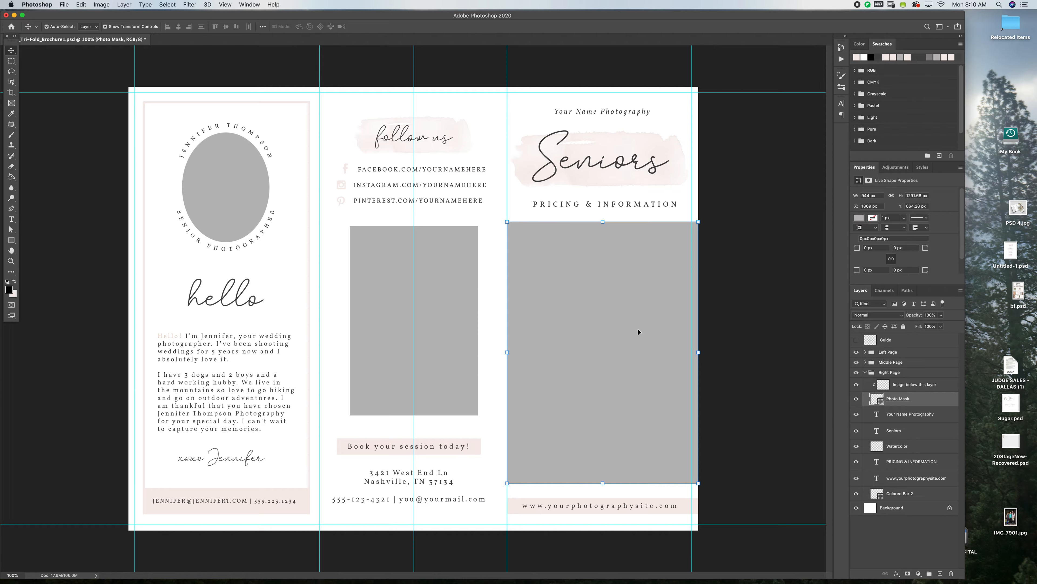
Open the recent photo _MG_0249edit.jpg and place it in the brochure, clipped to the right page's Photo Mask.
left_click(66, 4)
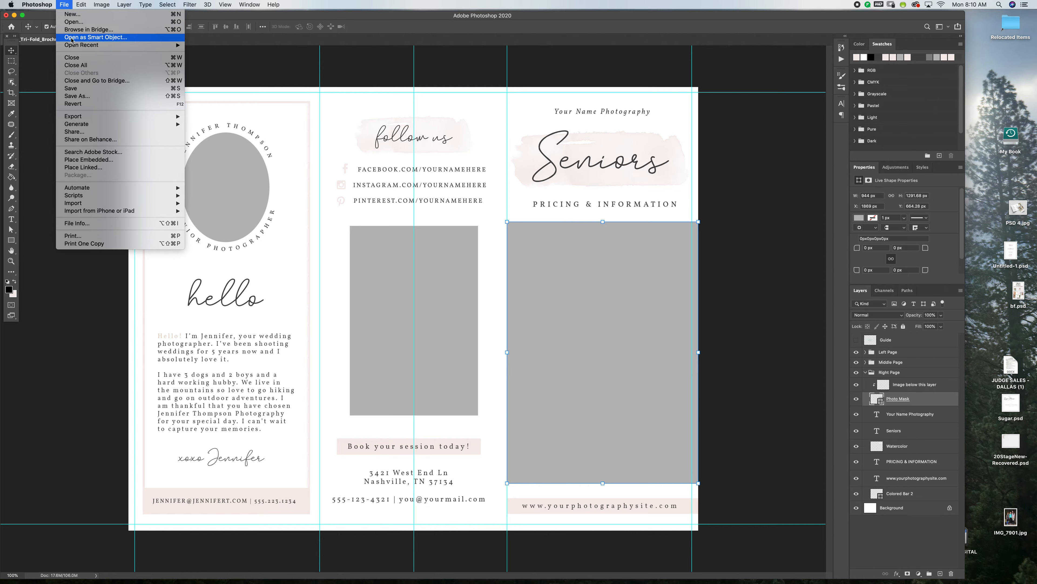
mouse_move(122, 45)
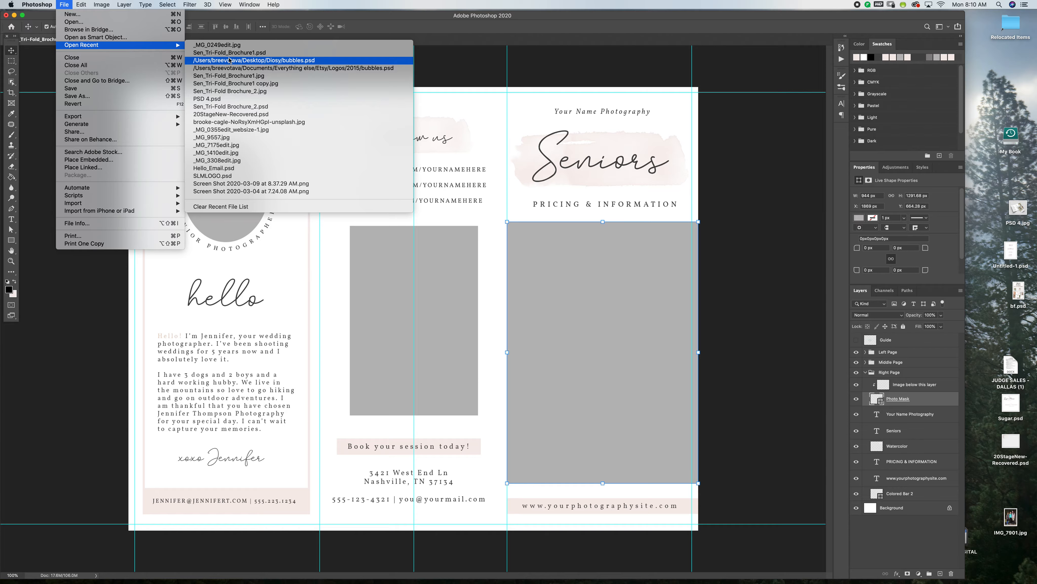
left_click(229, 45)
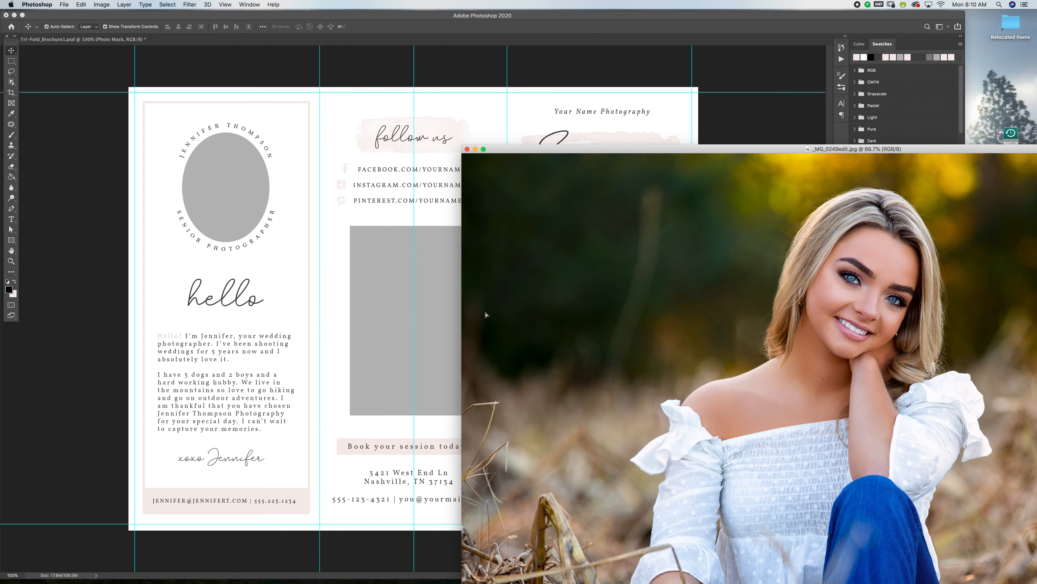
left_click_drag(441, 314, 440, 313)
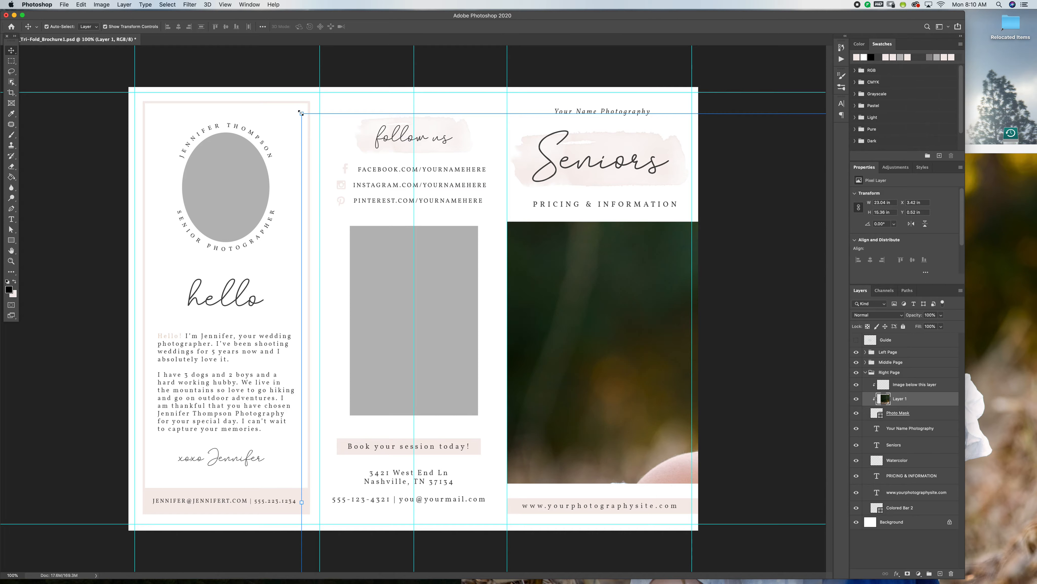
Scale the photo to about 55% and position it so the girl's face and shoulders fill the cover's photo area.
left_click_drag(302, 113, 611, 318)
left_click_drag(661, 366, 439, 237)
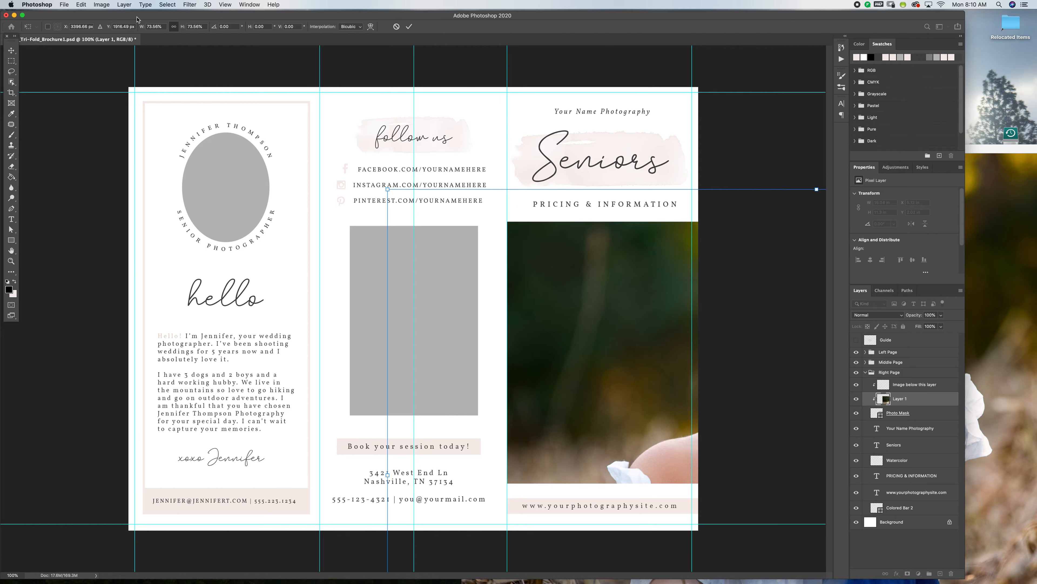
left_click_drag(387, 189, 337, 256)
left_click_drag(644, 336, 612, 330)
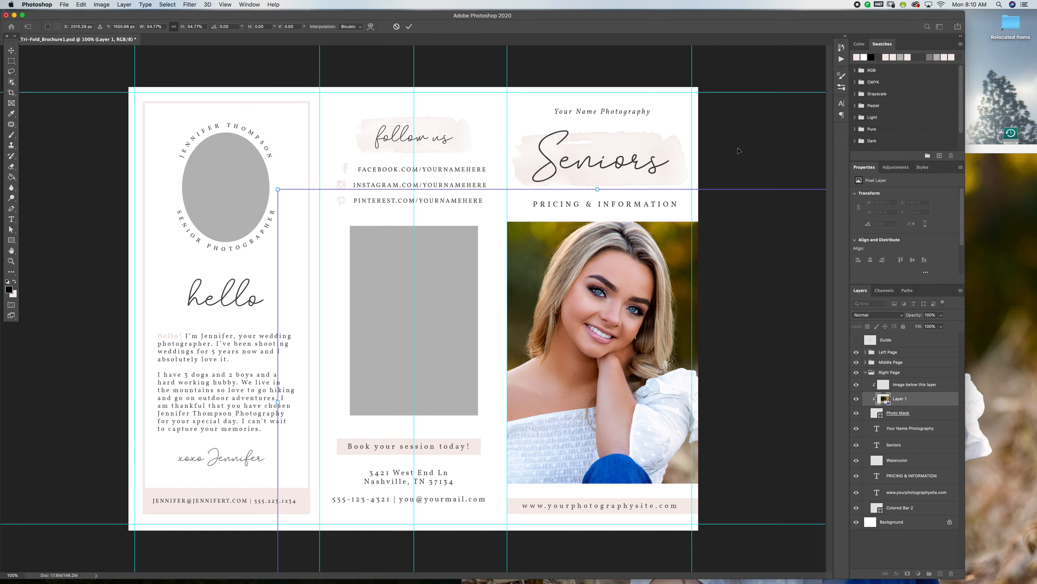
left_click(11, 50)
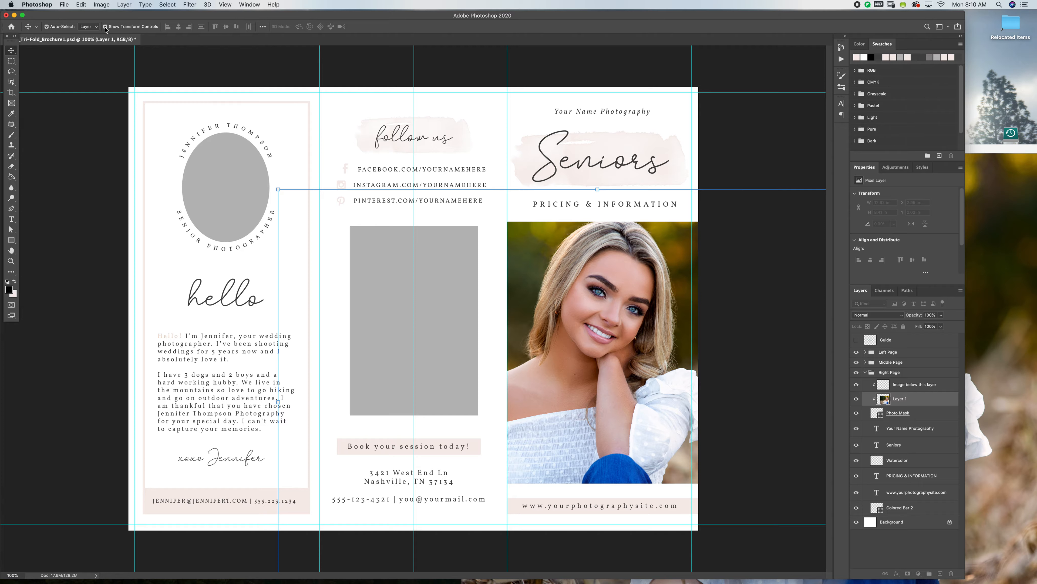
left_click(90, 30)
left_click(97, 22)
left_click(94, 27)
left_click(94, 32)
scroll(413, 271, "down", 2)
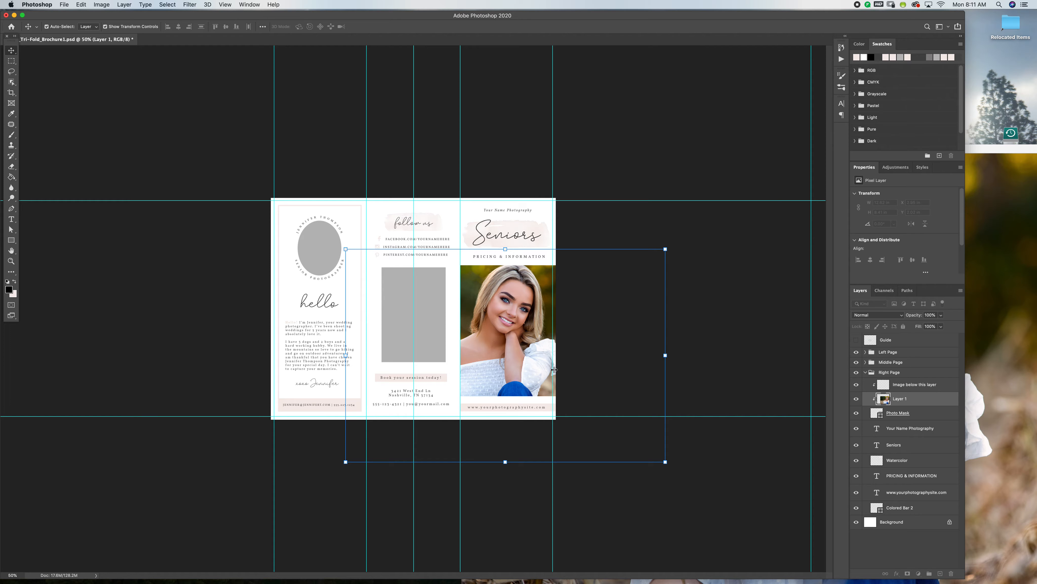
key("super+1")
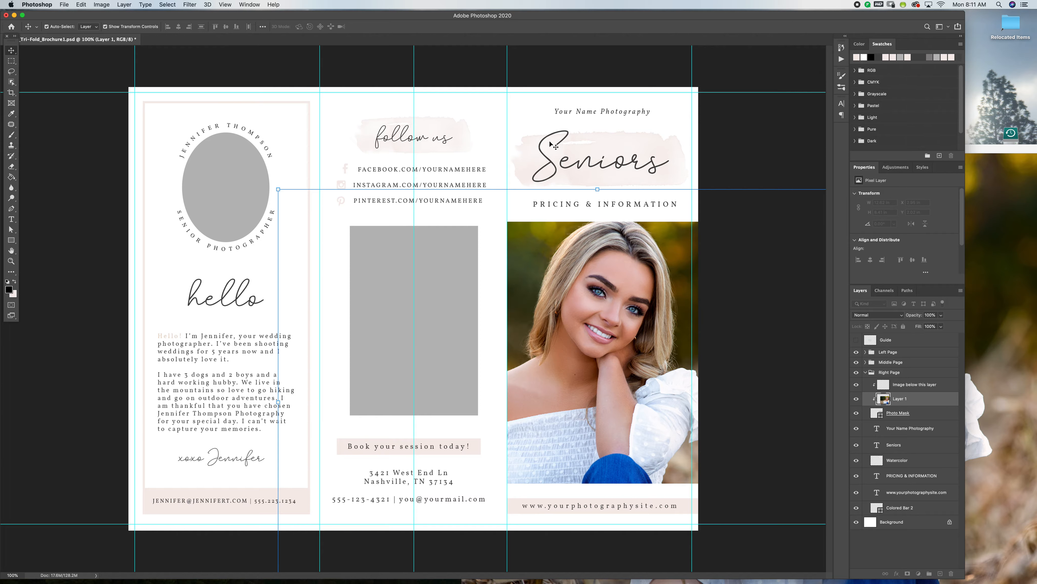
left_click_drag(602, 16, 503, 17)
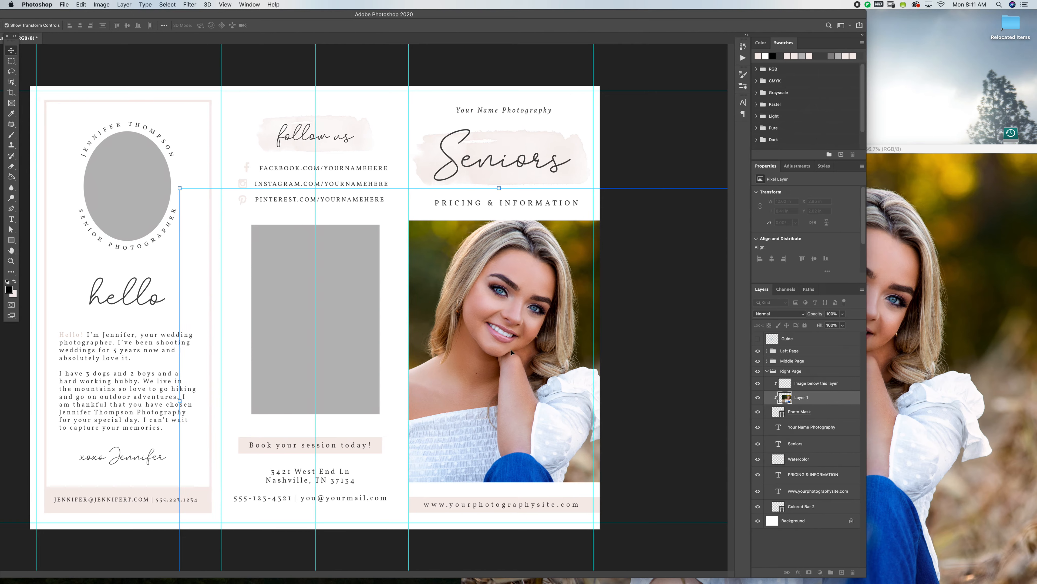
Select the "Your Name Photography" text layer on the cover and toggle its visibility off and on to identify it.
left_click(554, 123)
left_click(811, 434)
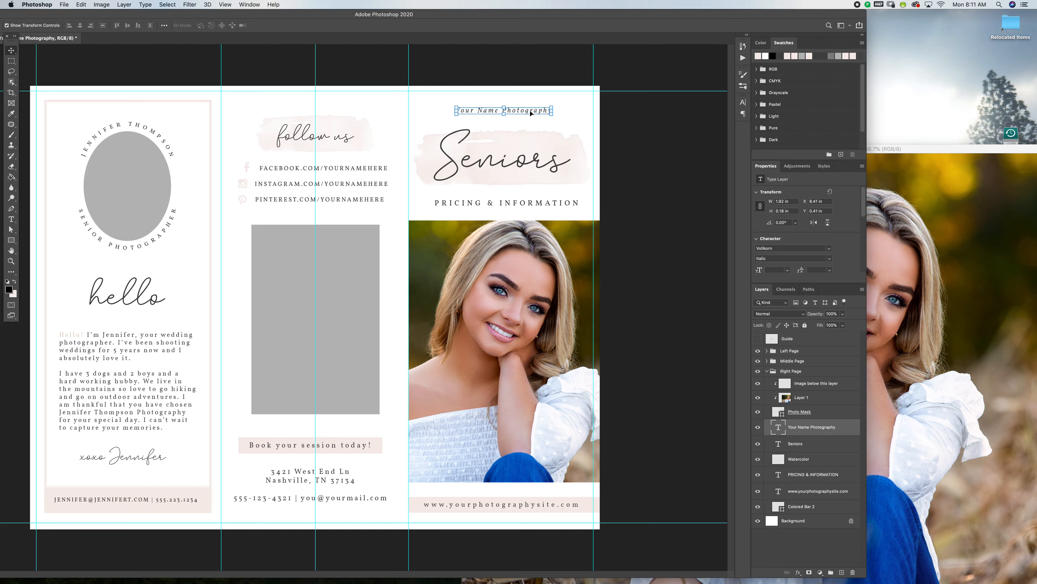
left_click(758, 427)
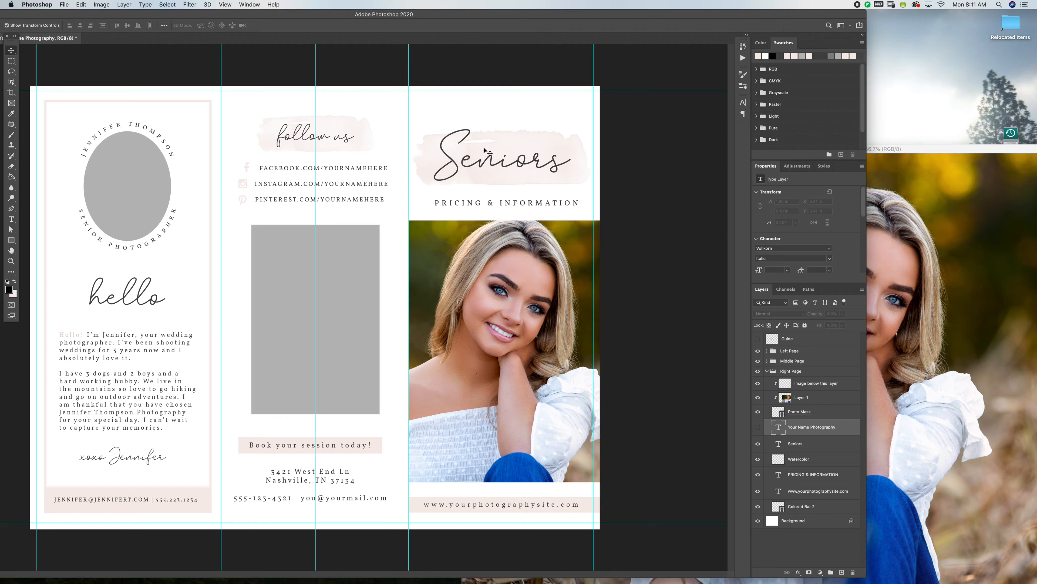
left_click(758, 427)
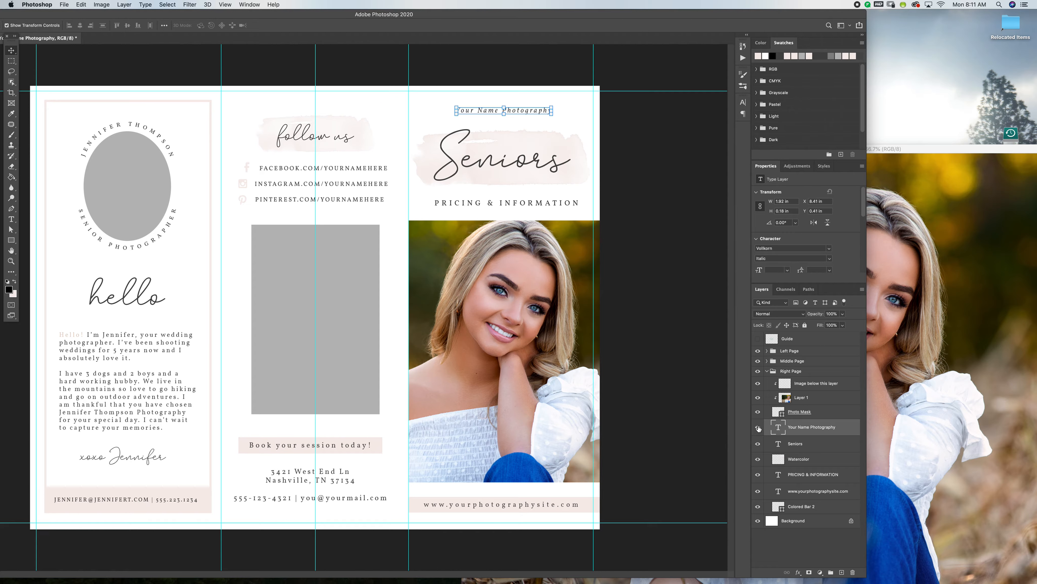
Replace the "Your Name Photography" line on the cover with the photographer's business name.
double_click(778, 428)
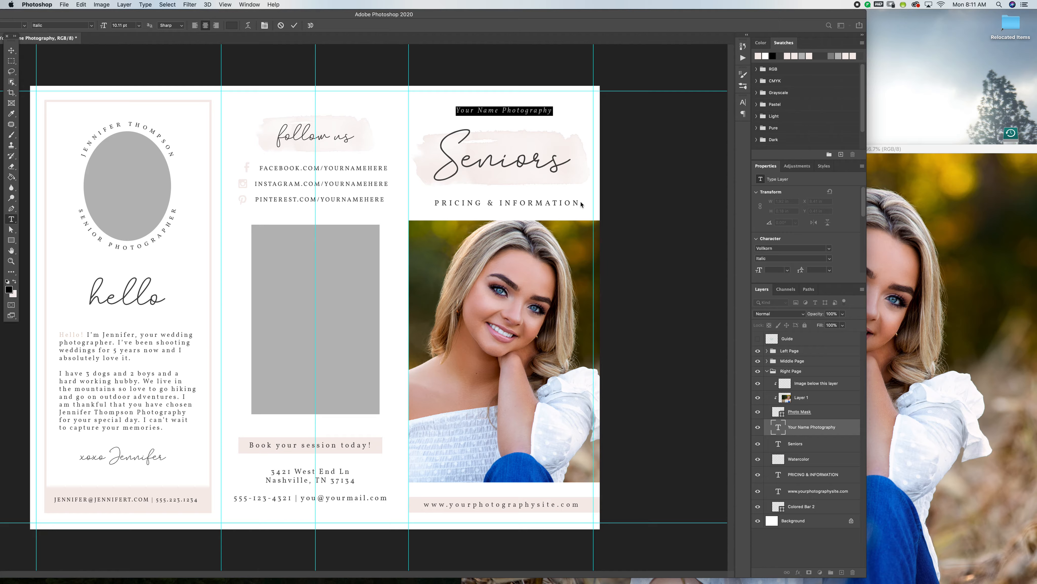
type("Ci")
key("BackSpace")
type("o")
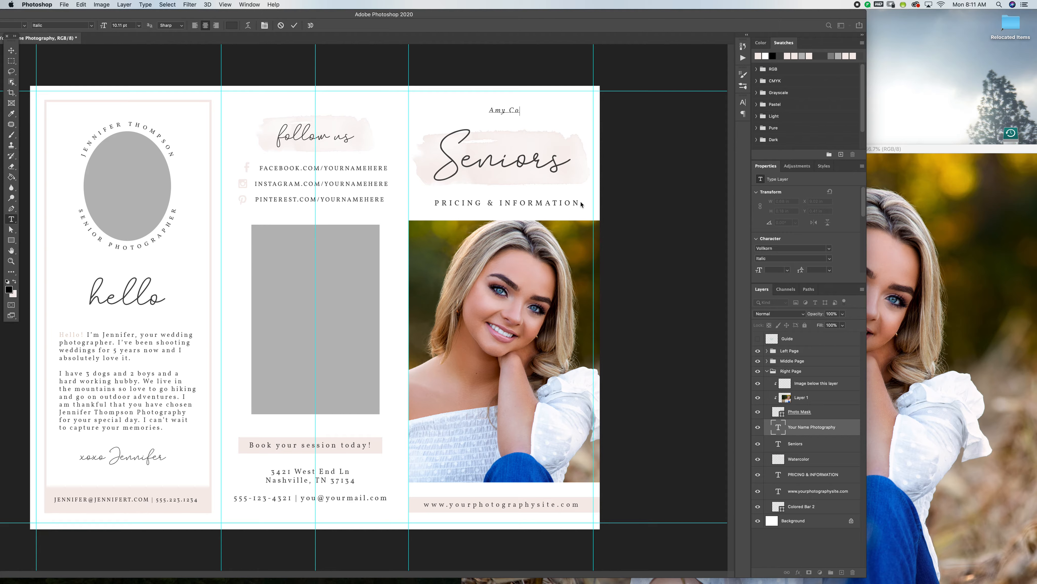
type("nner Photography")
Try the Memories font on the cover's "Seniors" heading.
left_click(805, 447)
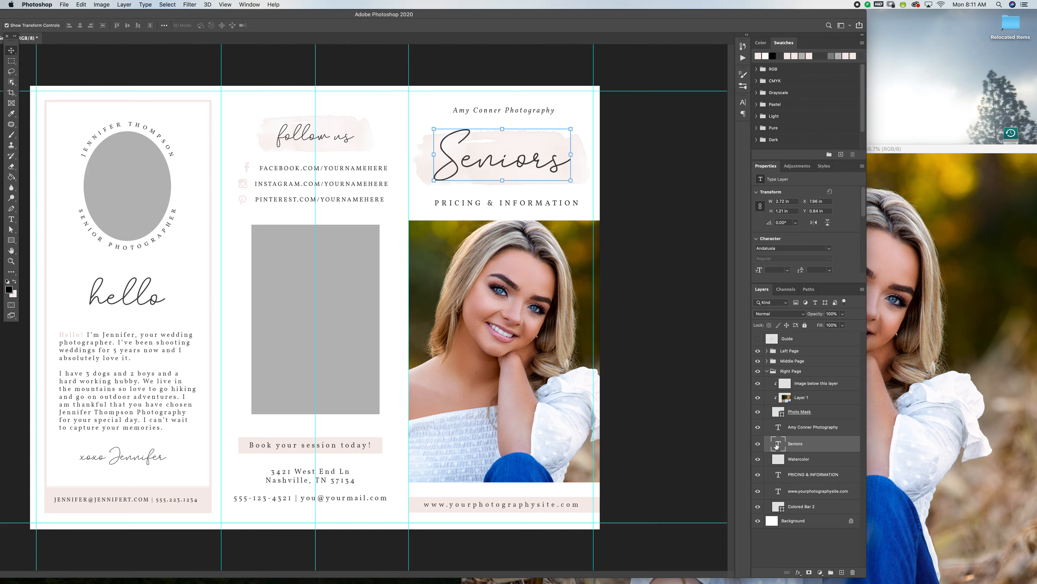
double_click(777, 445)
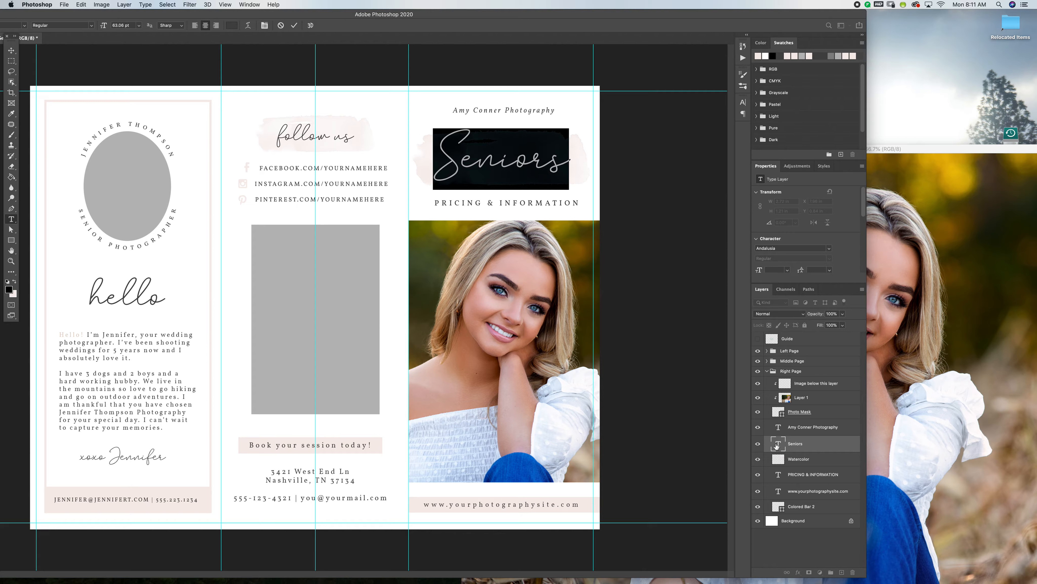
double_click(84, 15)
left_click(97, 28)
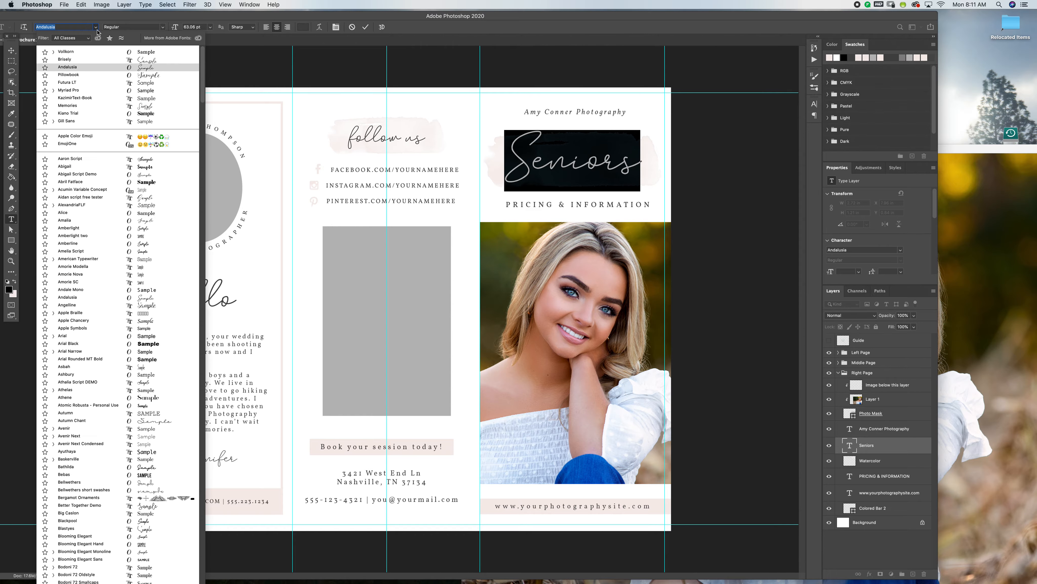
left_click(106, 105)
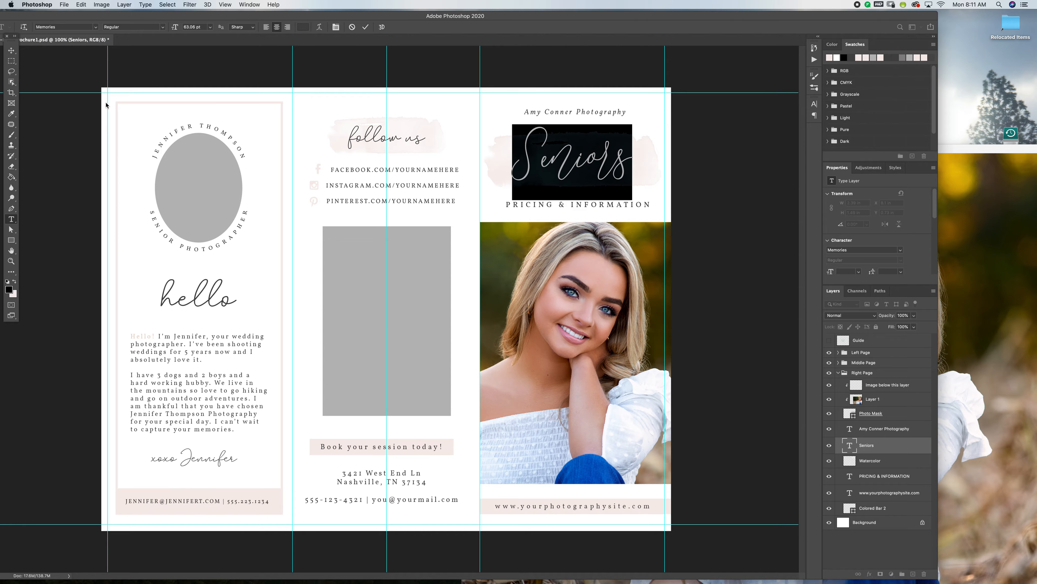
Try to resize and reposition the "Seniors" heading over the watercolor shape.
left_click(11, 50)
mouse_move(633, 123)
left_mouse_down()
mouse_move(588, 161)
mouse_move(656, 121)
mouse_move(646, 131)
left_mouse_up()
left_click_drag(604, 171, 610, 170)
left_click_drag(718, 176, 719, 176)
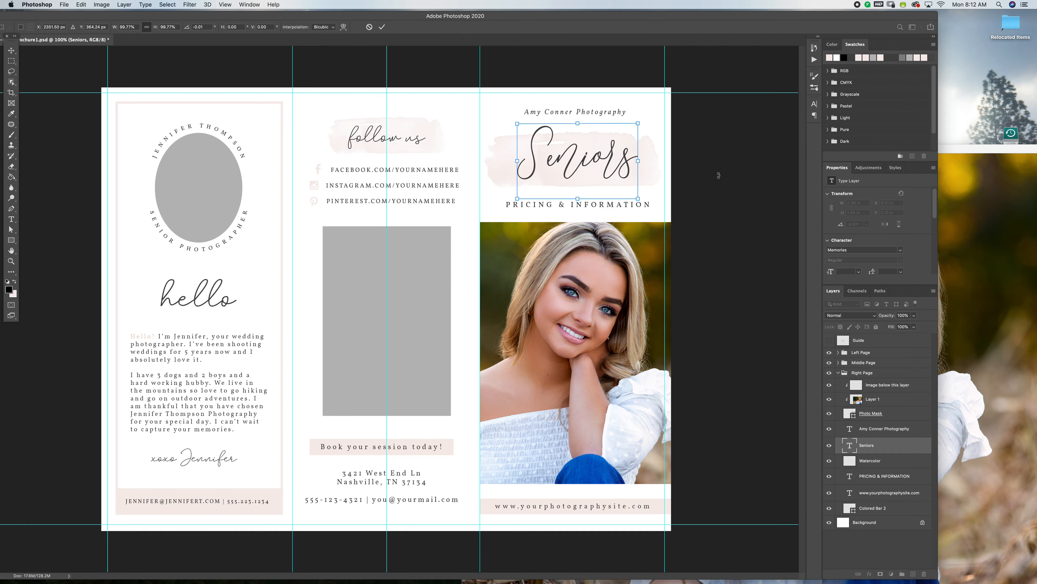
Undo the transform and font changes made to the "Seniors" heading.
key("super+z")
left_click(739, 249)
left_click(11, 51)
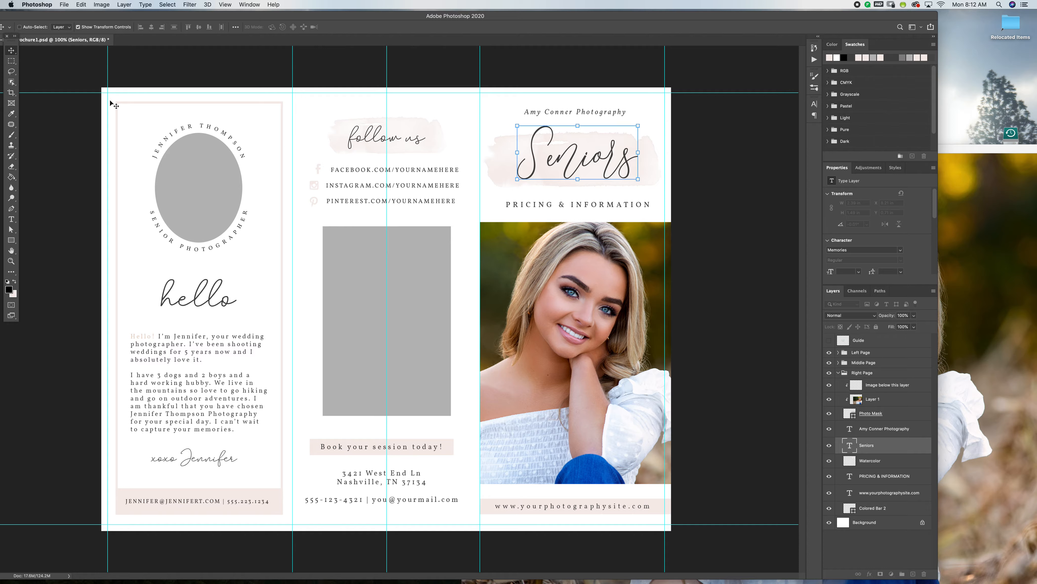
key("super+z")
key("super+z")
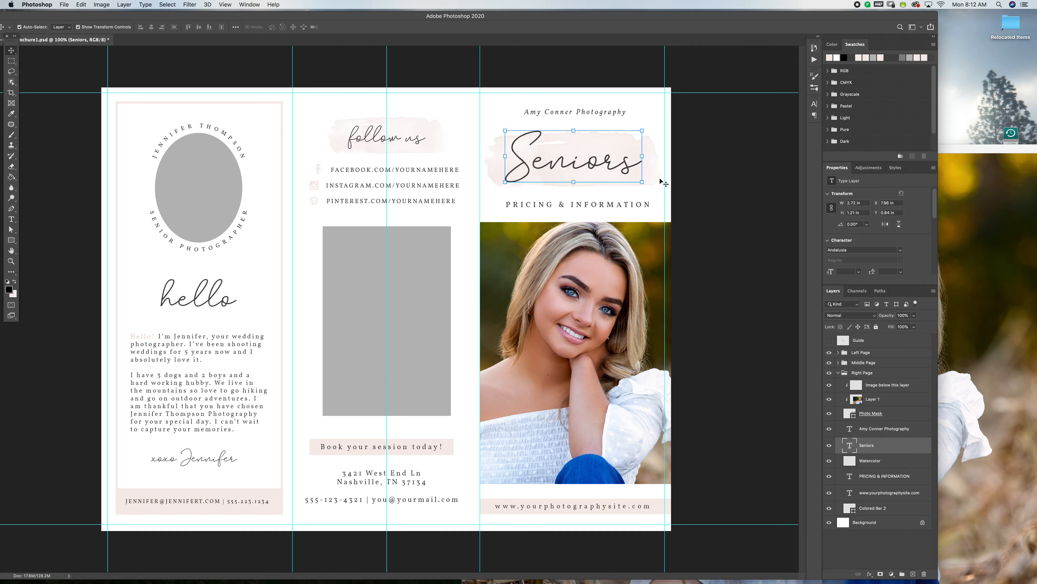
Add a Color Overlay effect to the Watercolor layer behind the "Seniors" heading.
left_click(661, 180, "super")
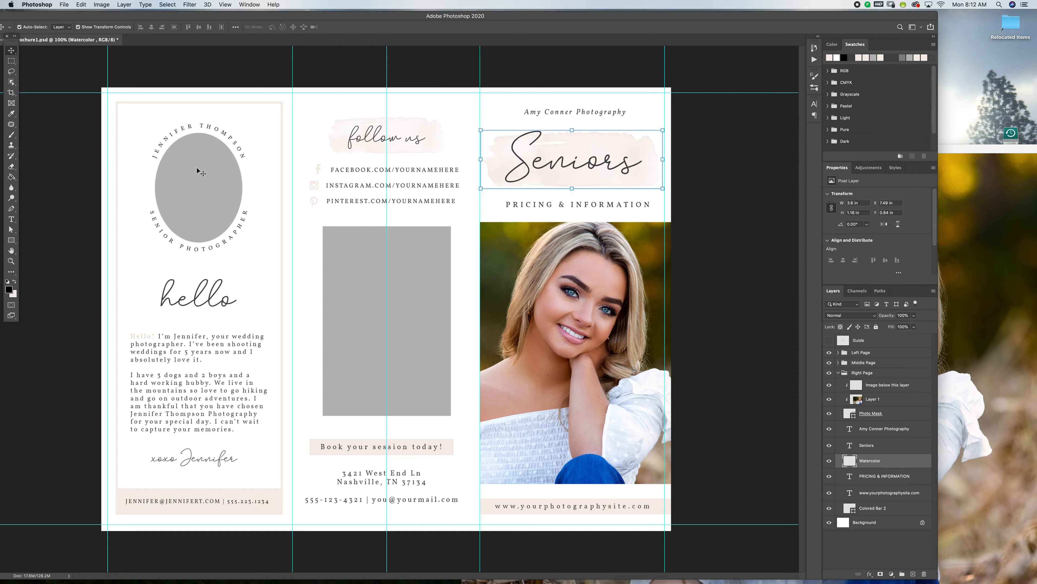
left_click(124, 5)
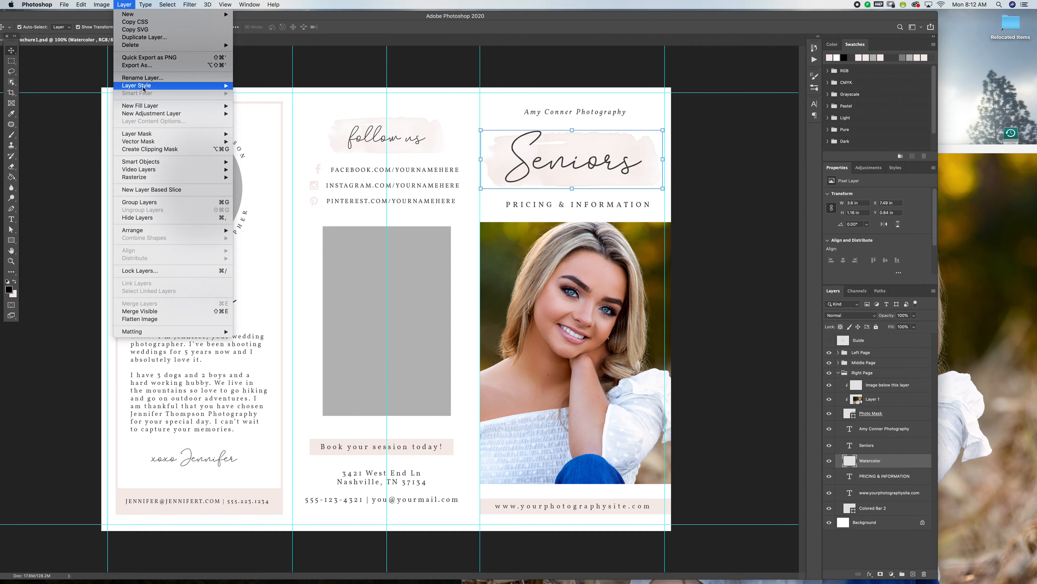
mouse_move(144, 89)
left_click(253, 139)
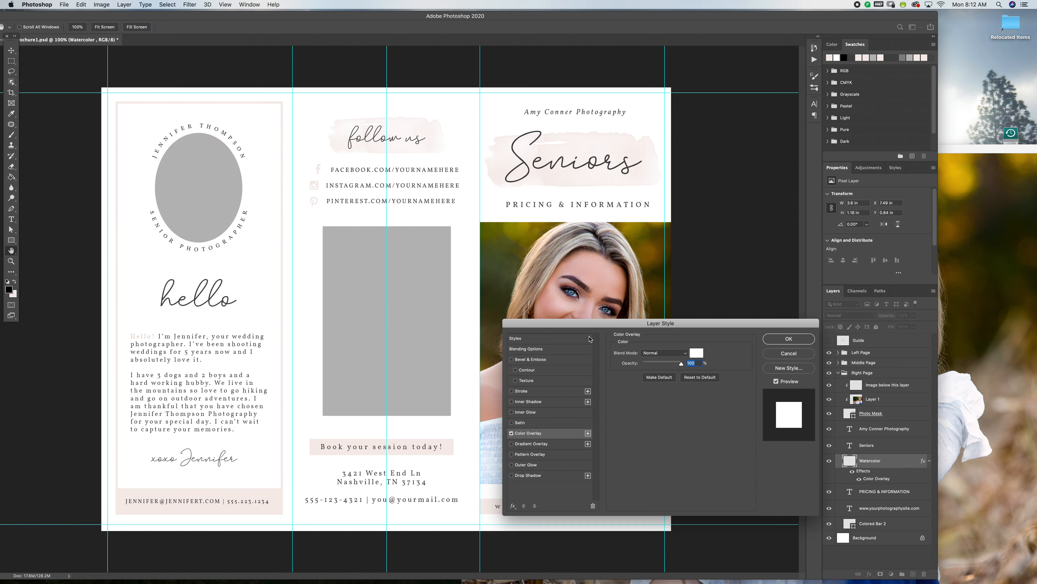
Try overlay colors for the watercolor, starting from olive bcbb96 sampled in the photo, and discard the Color Overlay.
left_click(697, 352)
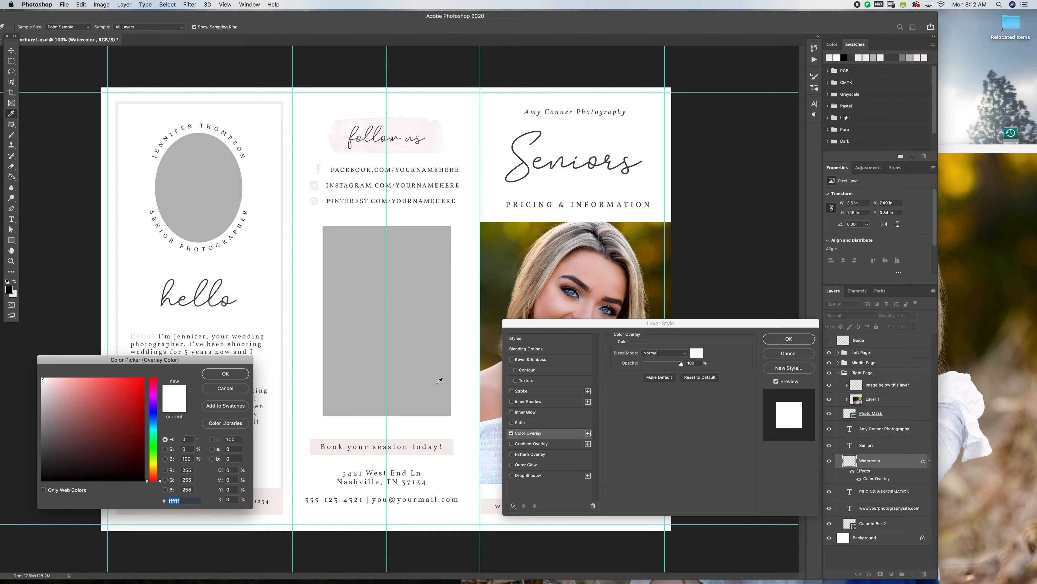
left_click(511, 240)
left_click_drag(89, 392, 43, 407)
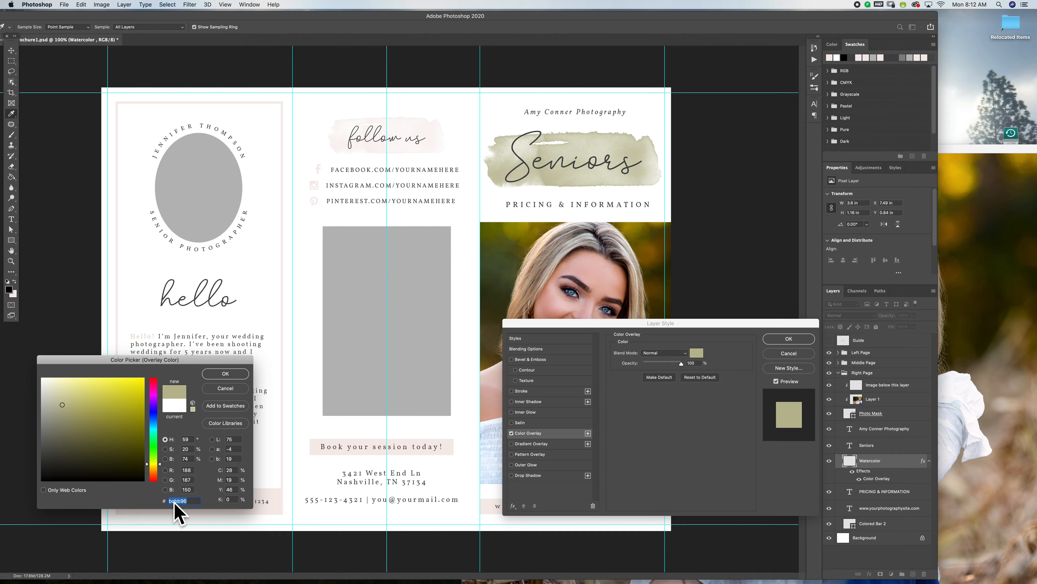
left_click(52, 387)
left_click(46, 408)
left_click(231, 391)
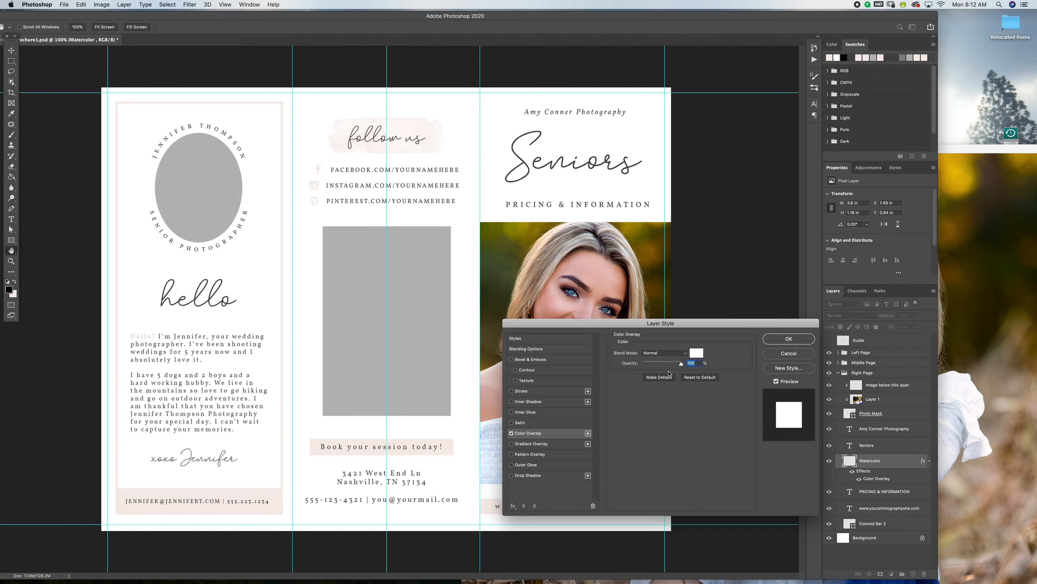
left_click(784, 354)
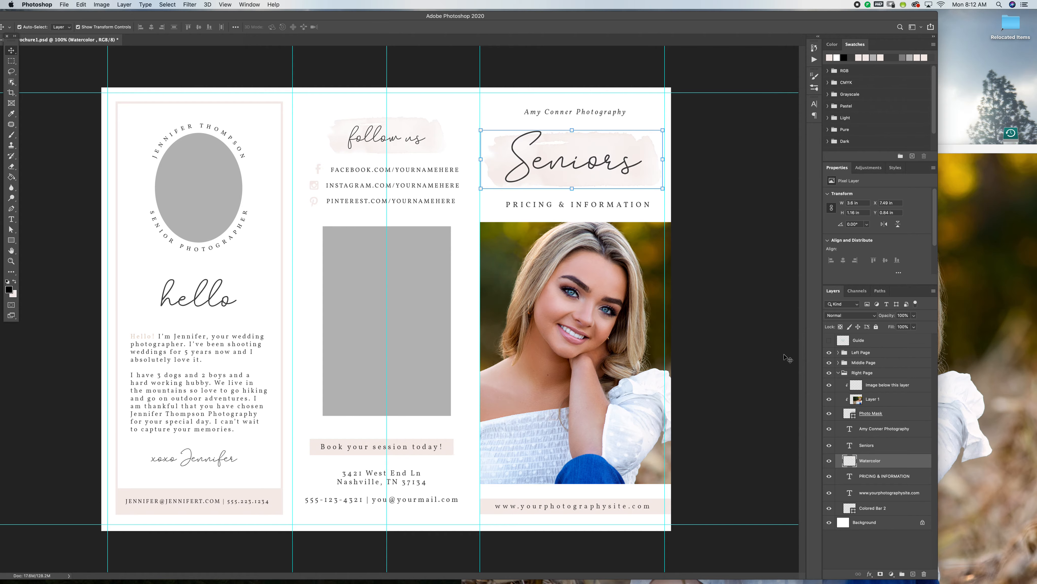
Try a brown fill, 9b847c, on the colored bar behind the cover's website address and discard the color change.
left_click(633, 207)
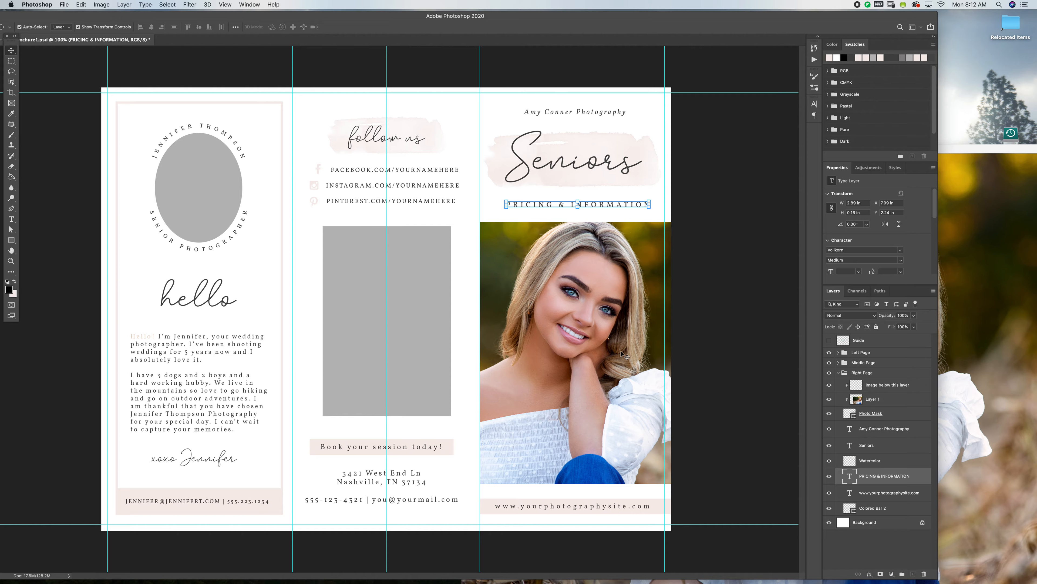
left_click(659, 509)
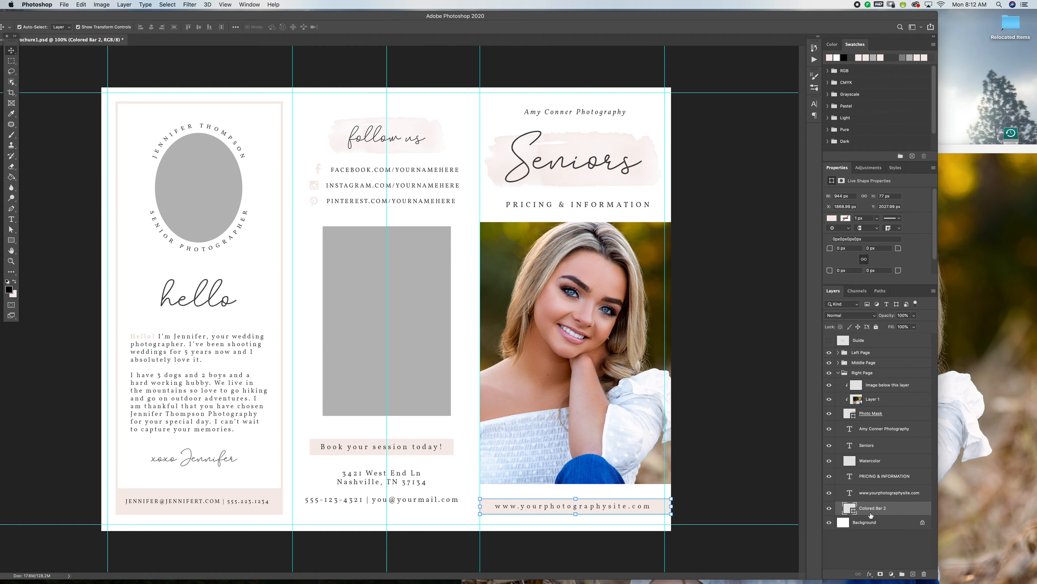
double_click(850, 508)
left_click_drag(73, 384, 60, 417)
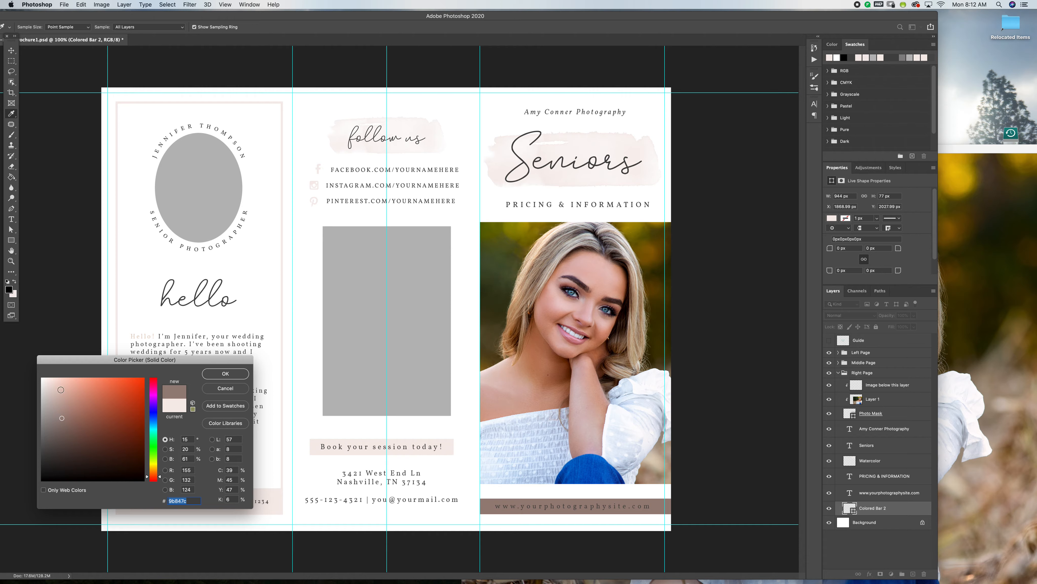
left_click(57, 390)
left_click(223, 388)
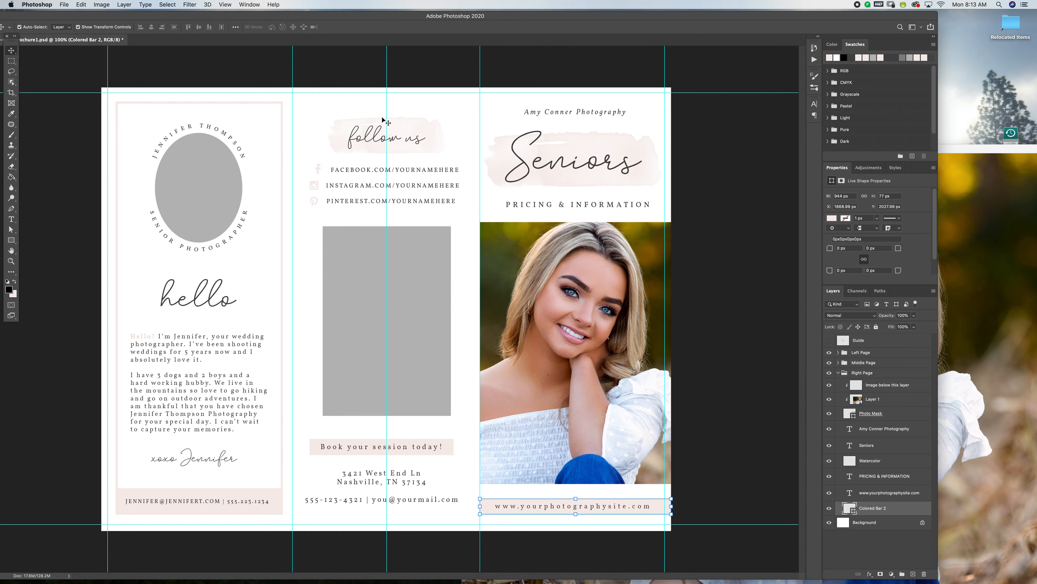
Locate the Facebook line's layer on the middle page, then select and collapse its Facebook group.
left_click(343, 170)
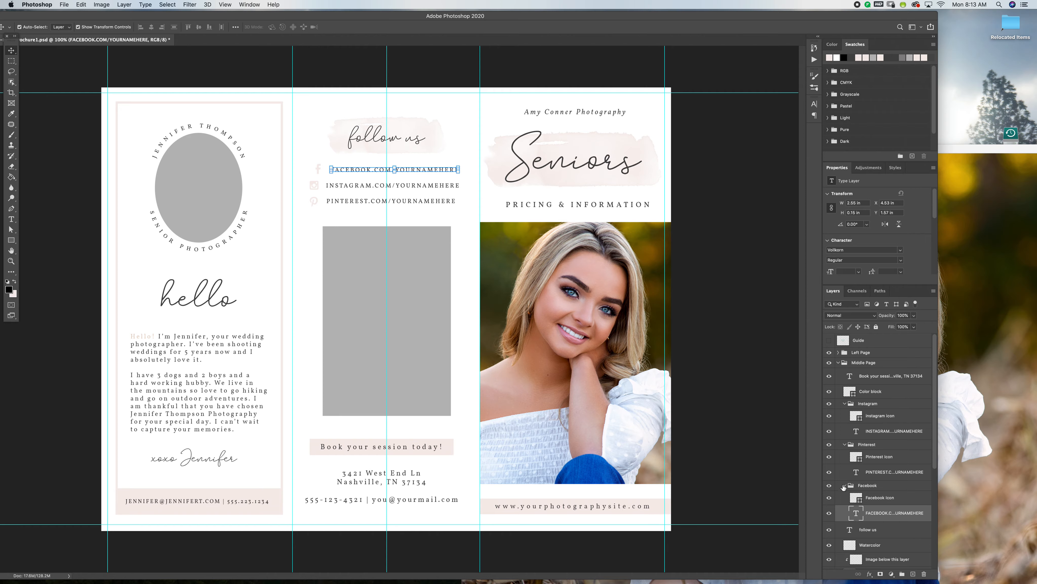
left_click(857, 487)
left_click(845, 486)
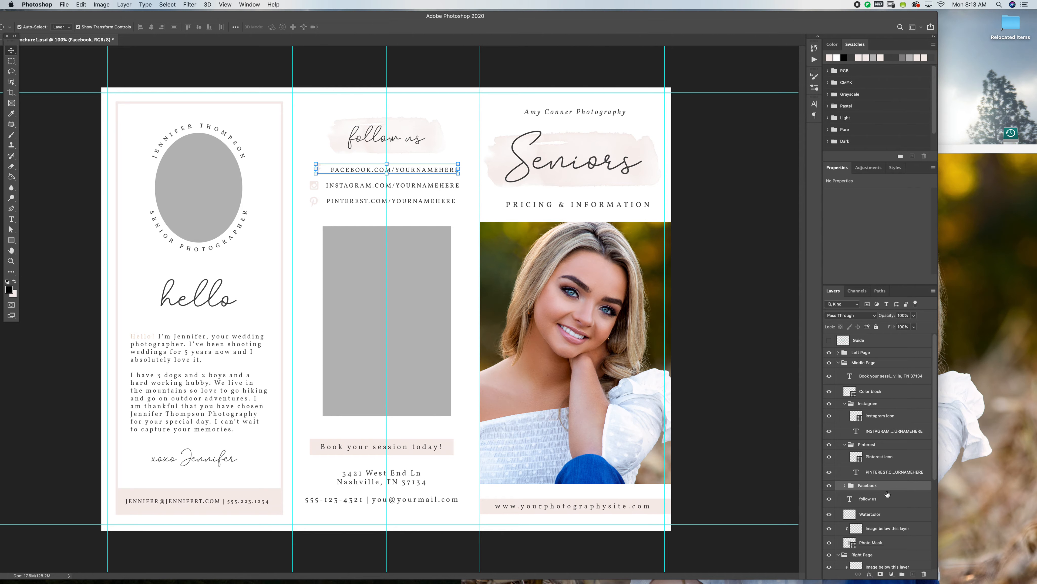
Collapse the Pinterest group on the middle page and nudge it right to line up with the Facebook line.
left_click(845, 445)
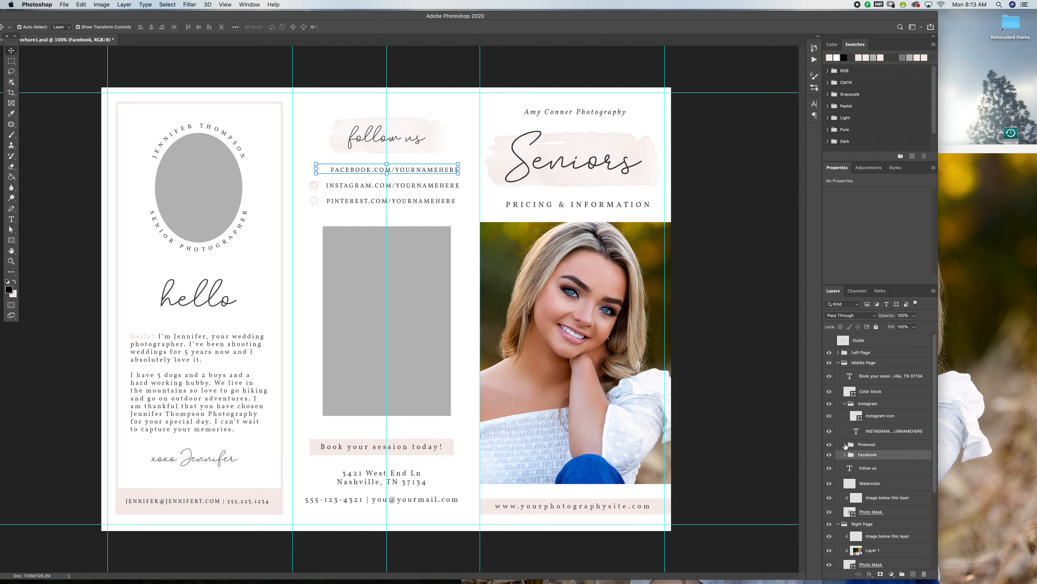
left_click(870, 445)
key("Right")
key("Right")
key("Right")
key("Right")
key("Right")
key("Right")
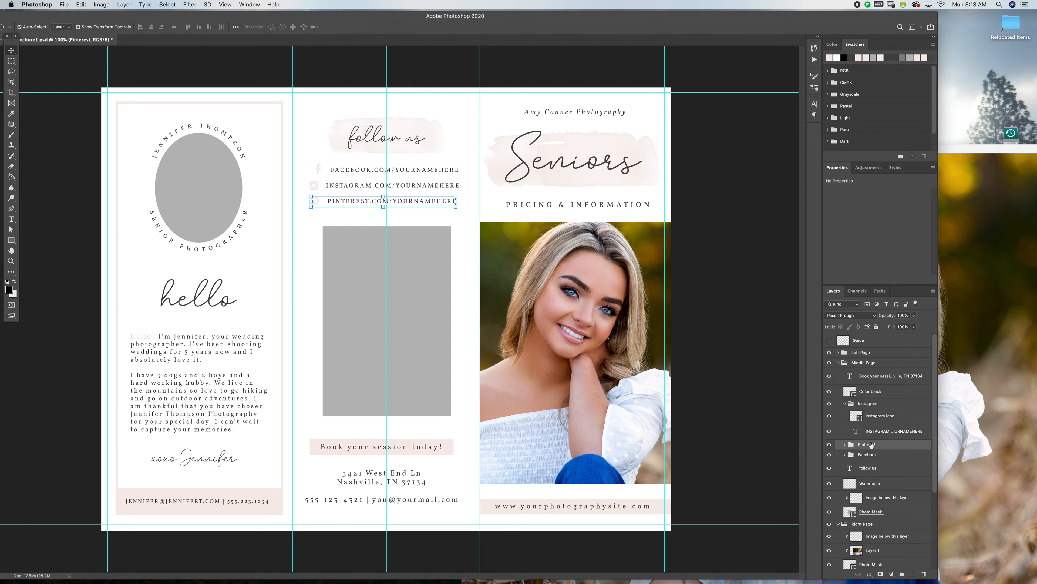
key("Right")
key("Right")
key("Right")
key("Right")
key("Right")
key("Right")
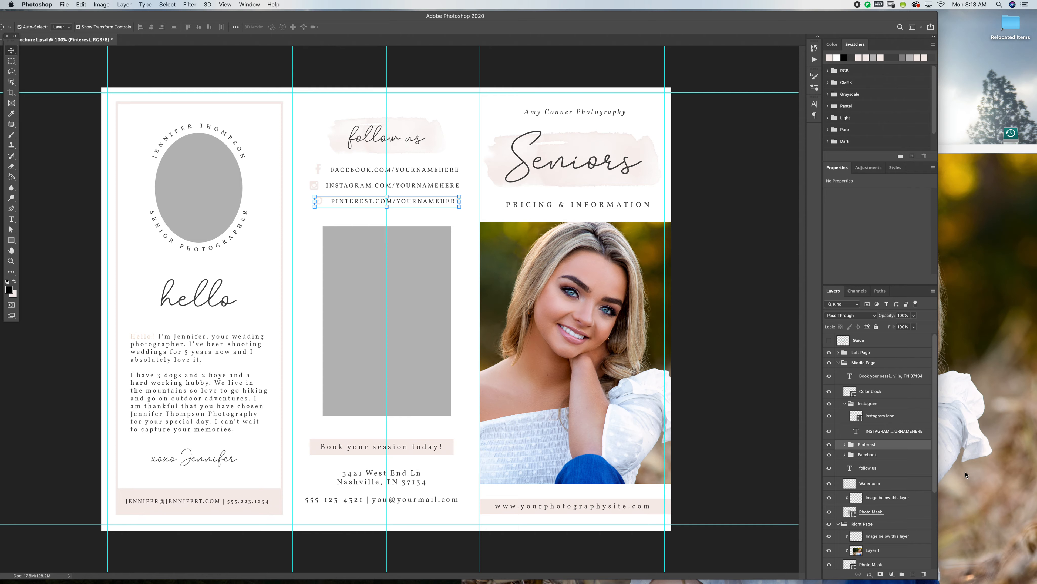
Collapse the Instagram group and nudge its icon and text line slightly right, centering it with the other social media lines.
left_click(846, 404)
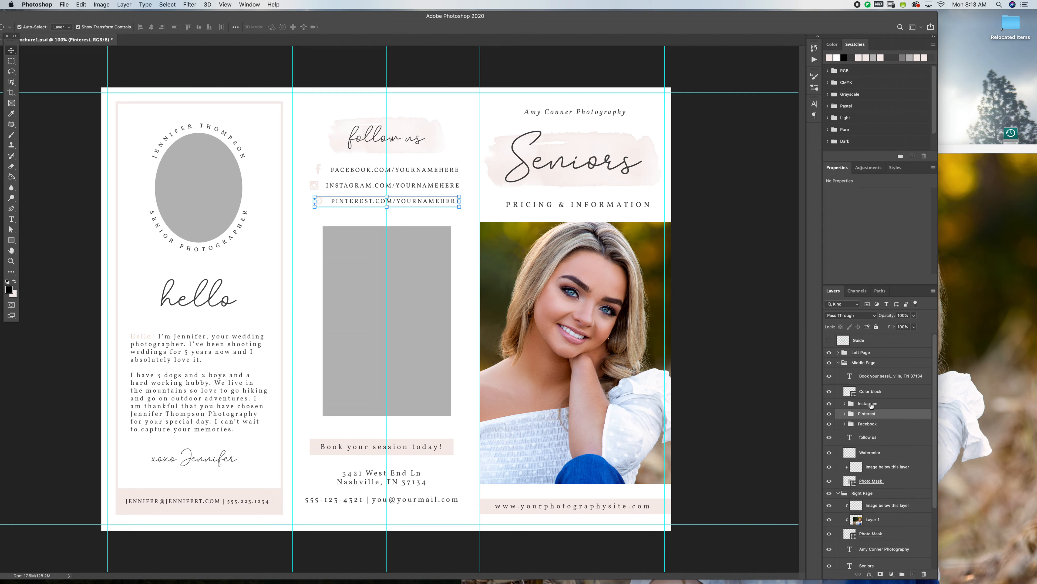
left_click(871, 405)
key("Right")
key("Right")
key("Right")
key("Right")
key("Right")
key("Right")
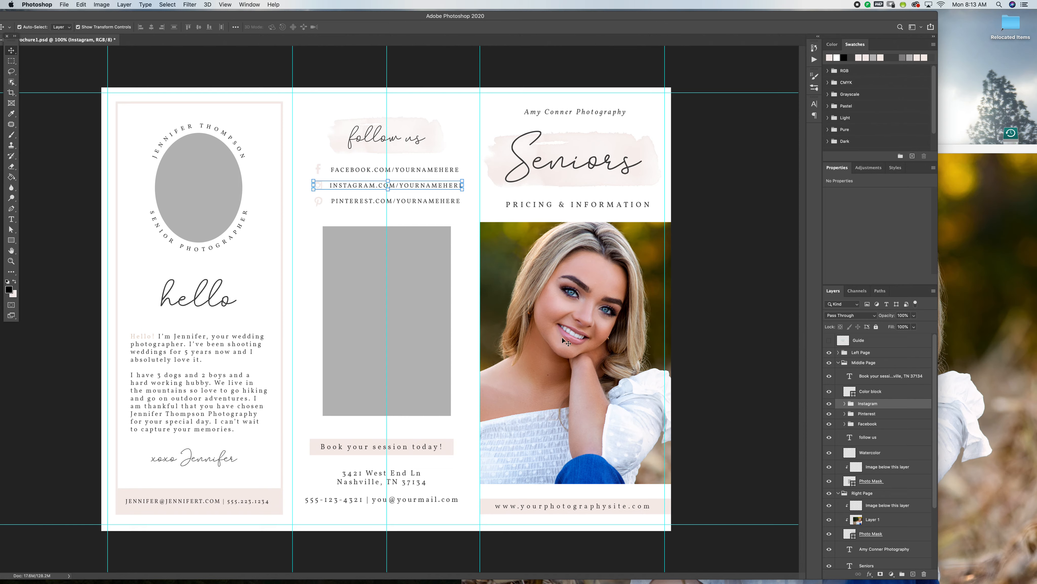
Try a brown fill, ad938a, on the Instagram icon and discard the color change.
left_click(844, 403)
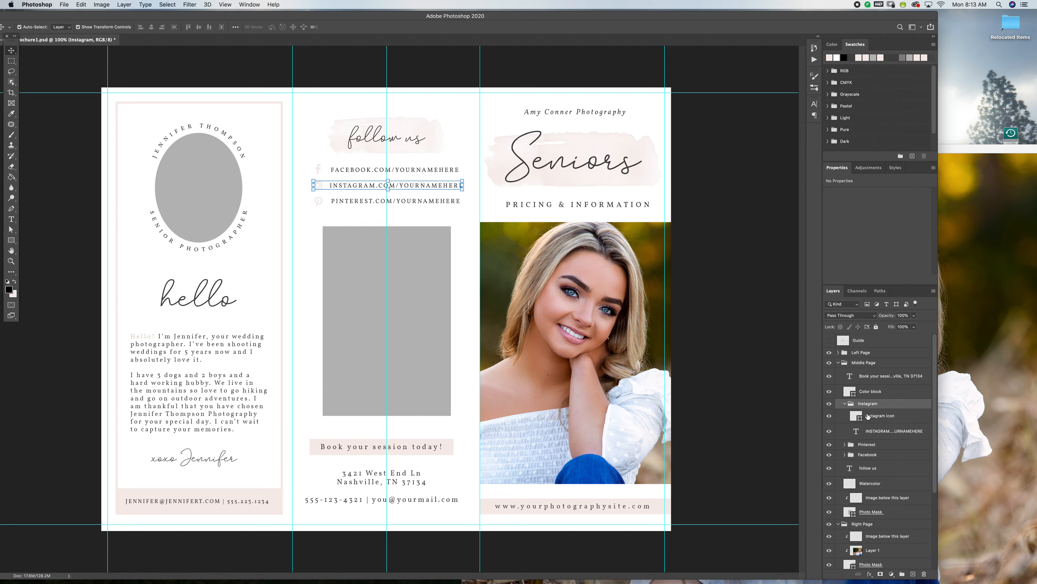
left_click(873, 416)
double_click(856, 416)
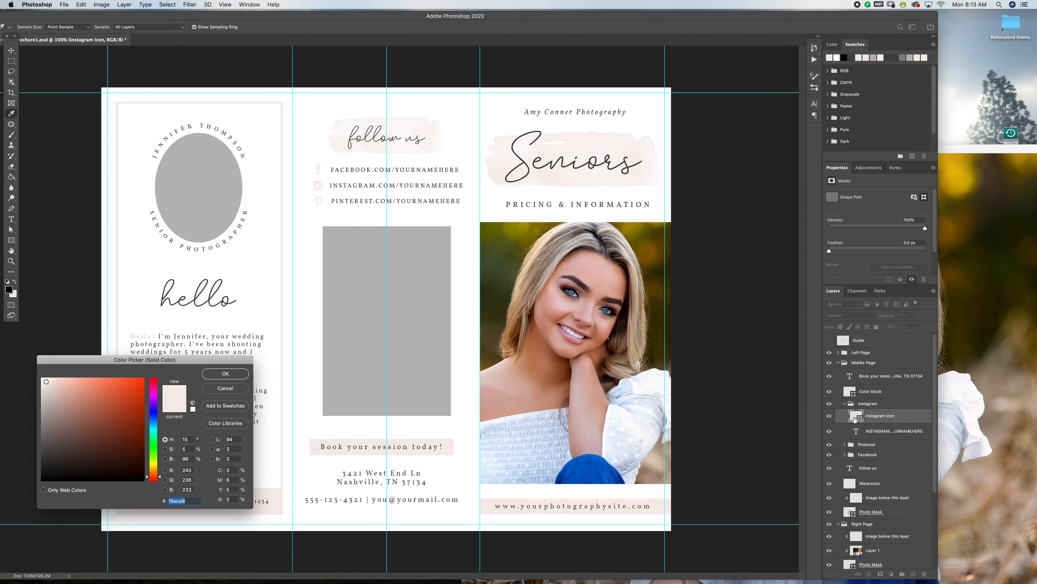
left_click(56, 379)
left_click(49, 388)
left_click(47, 397)
left_click(62, 410)
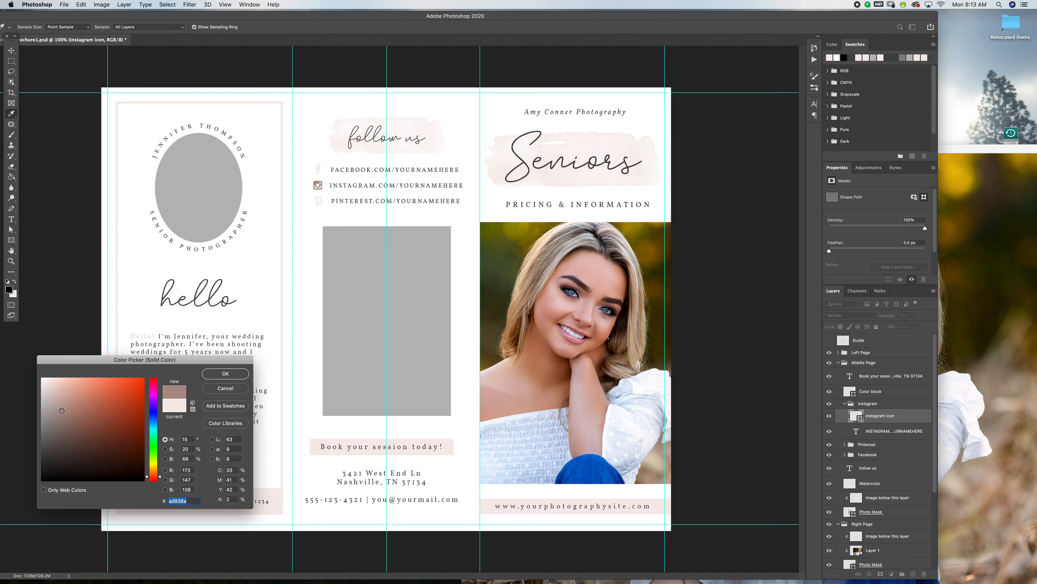
left_click(225, 387)
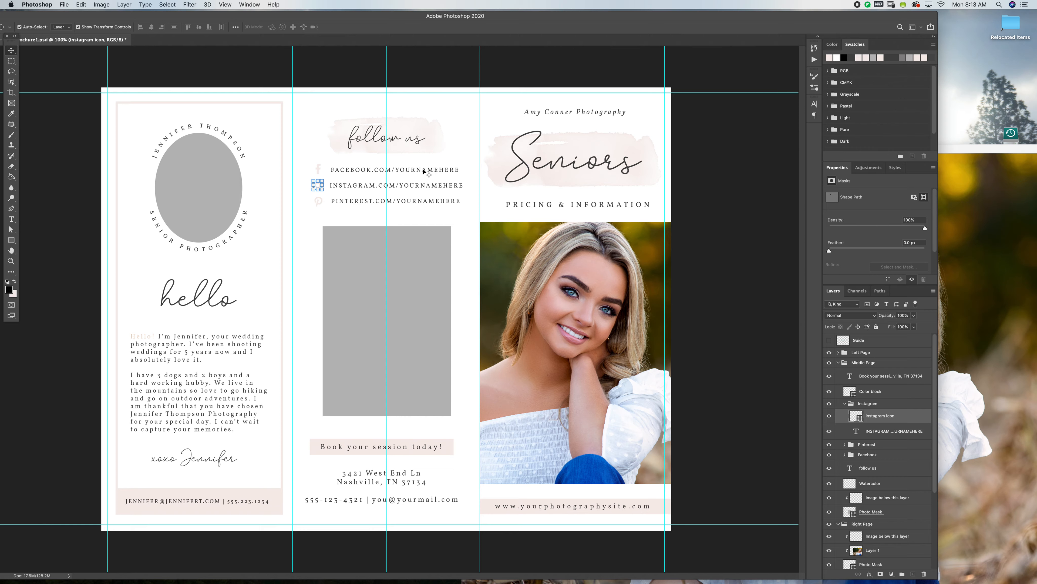
Open the recent photo _MG_7175edit.jpg and place it in the brochure, above the middle page's Photo Mask layer.
left_click(424, 301)
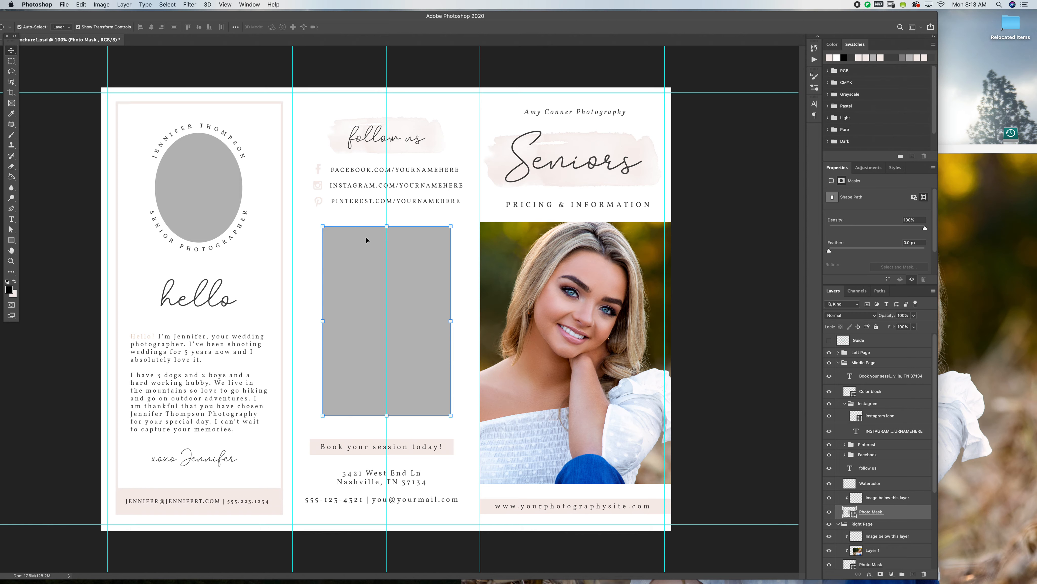
left_click(64, 5)
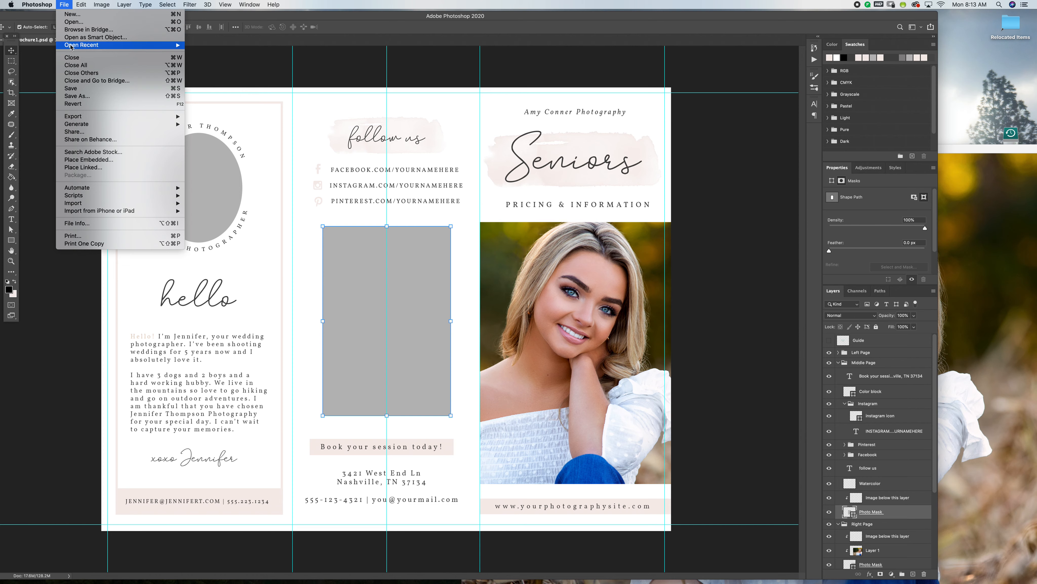
mouse_move(172, 44)
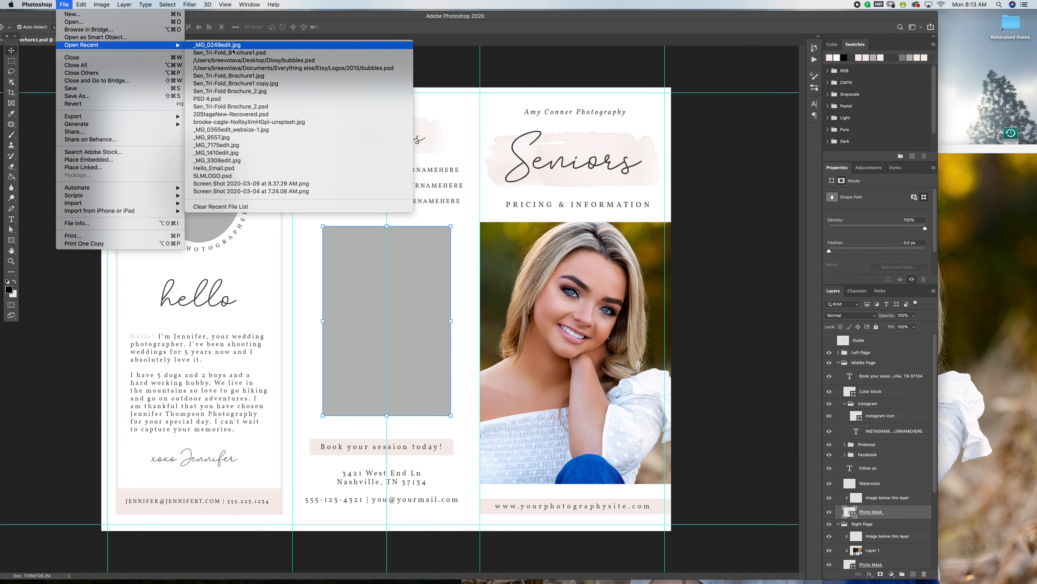
left_click(294, 152)
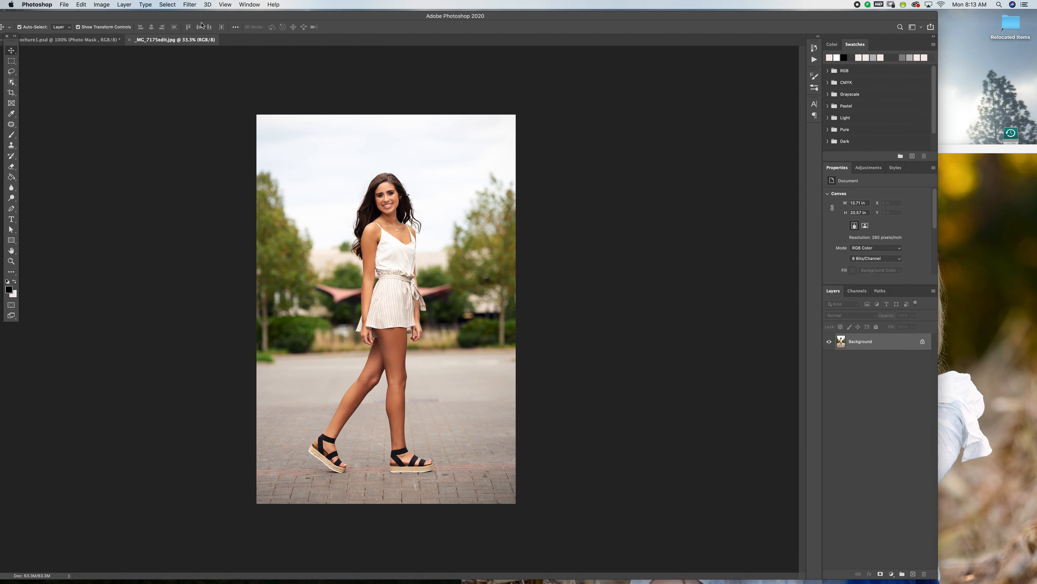
left_click_drag(185, 40, 592, 175)
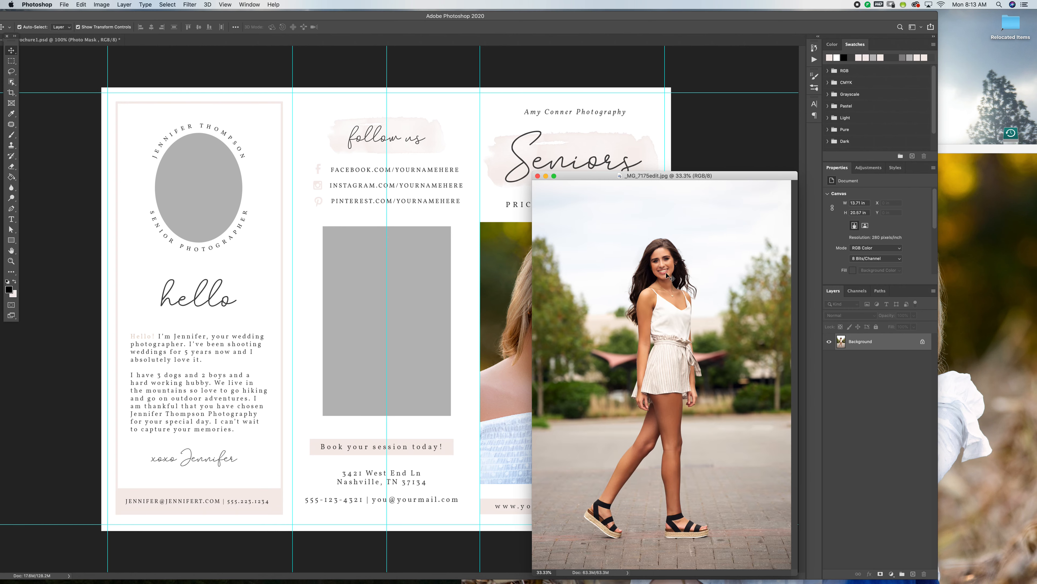
left_click_drag(426, 341, 426, 338)
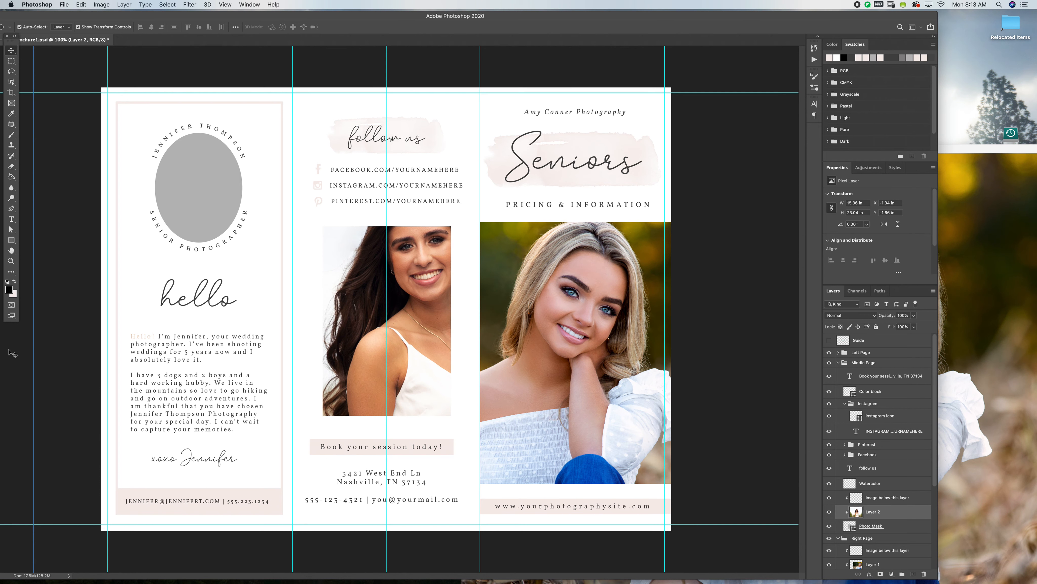
Scale the middle page photo to about 51% and position it so the girl is framed inside the photo mask.
left_click_drag(33, 349, 198, 232)
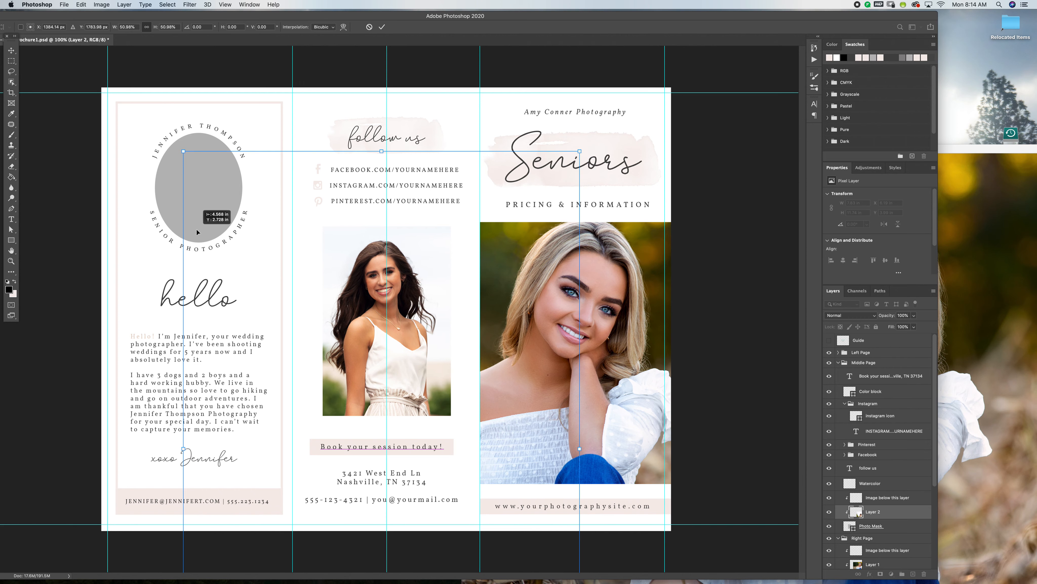
key("Return")
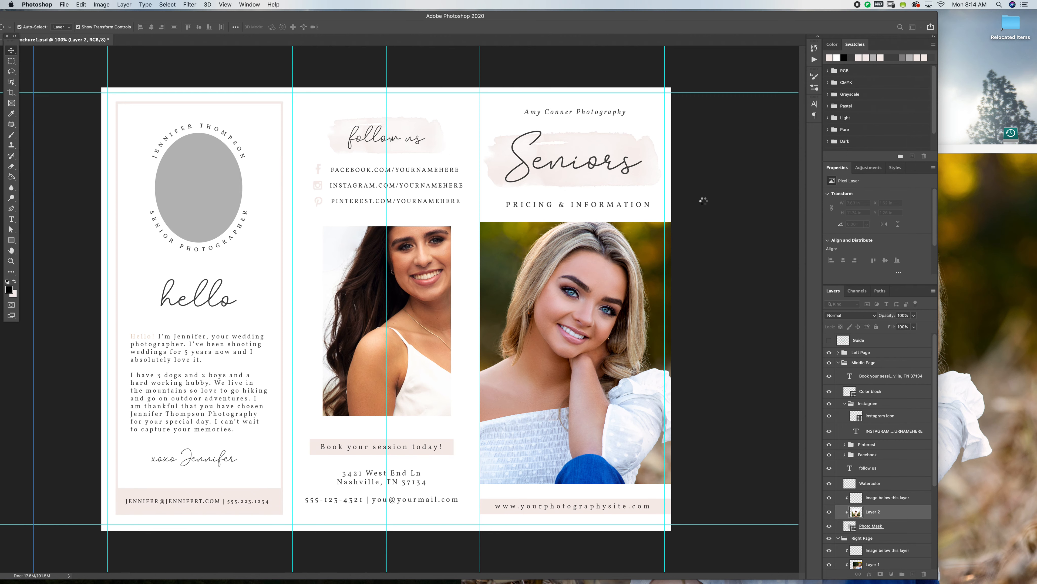
left_click(707, 204)
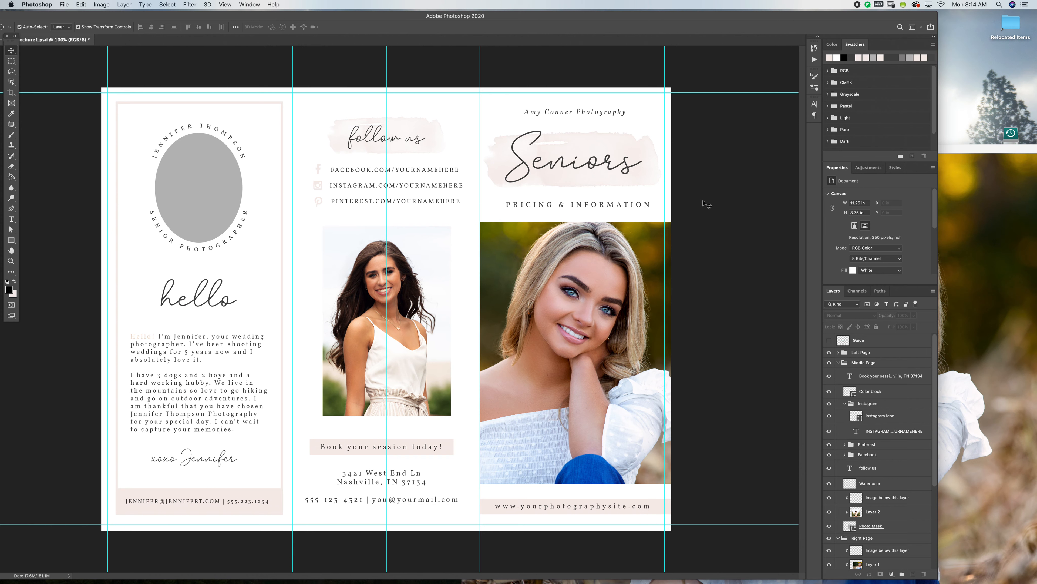
Replace the curved name above the left page's oval photo placeholder with the photographer's name in capitals.
left_click(416, 141)
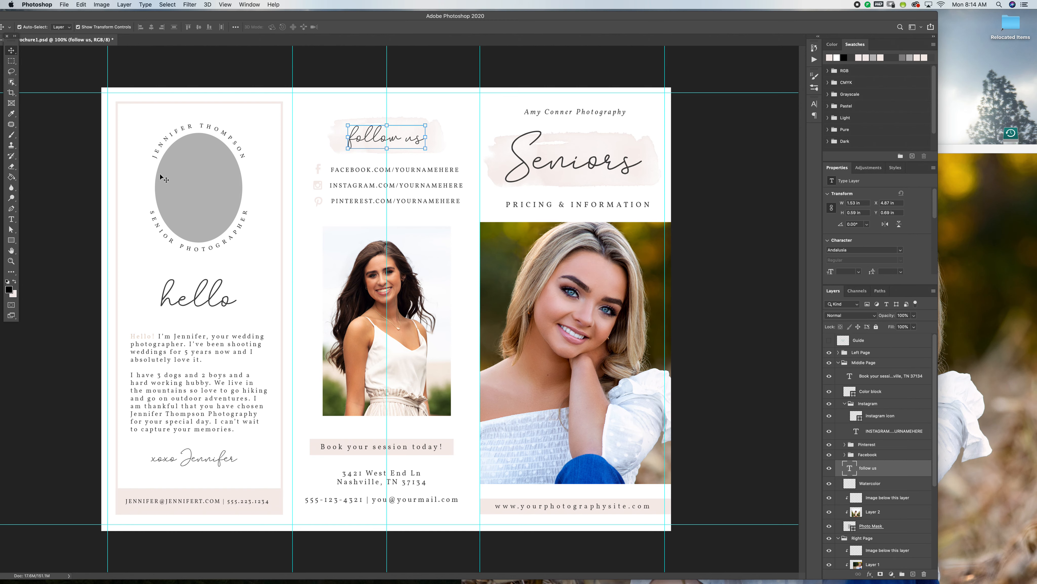
left_click(184, 139)
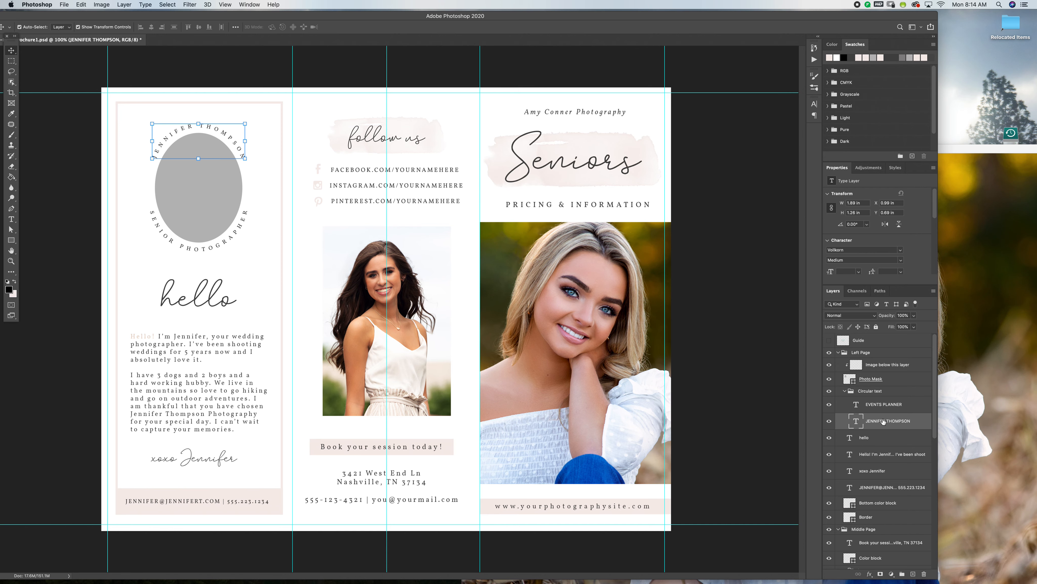
double_click(855, 423)
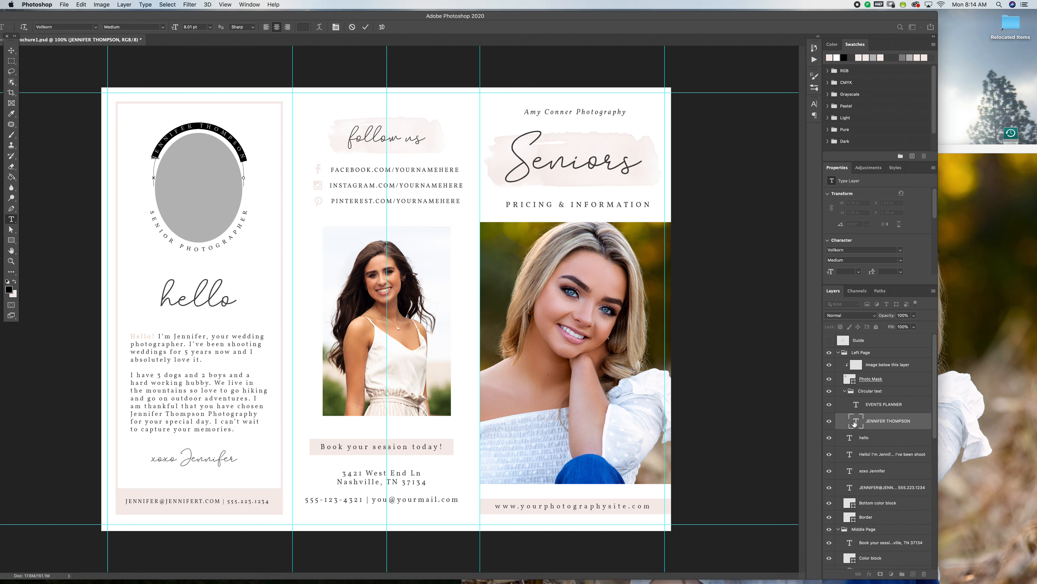
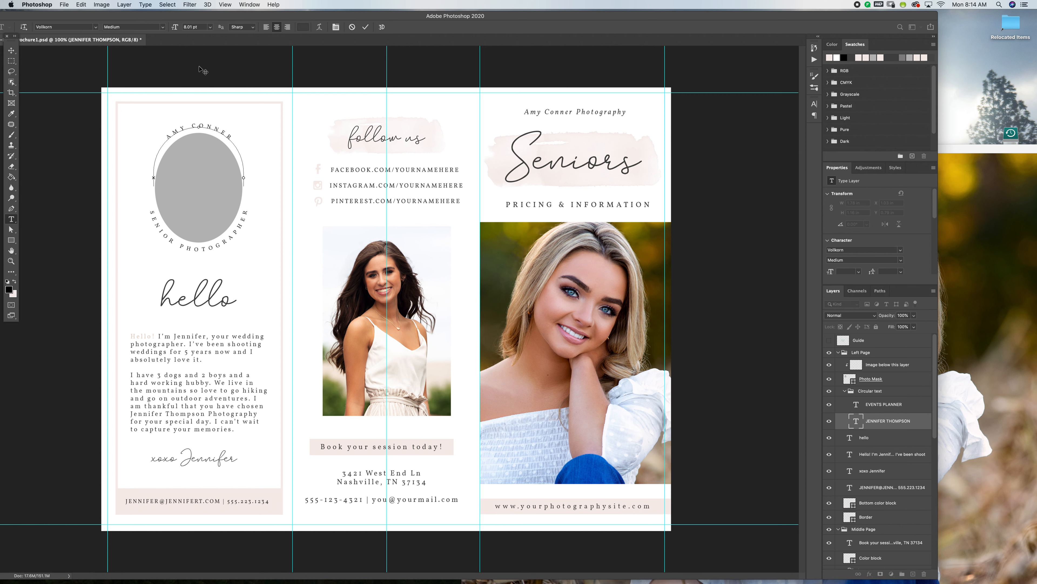
Save a JPEG copy of the brochure to the Desktop as Sen_Tri-Fold_Brochure1.jpg, using Maximum quality 12 and Baseline ("Standard") format.
left_click(67, 4)
left_click(76, 96)
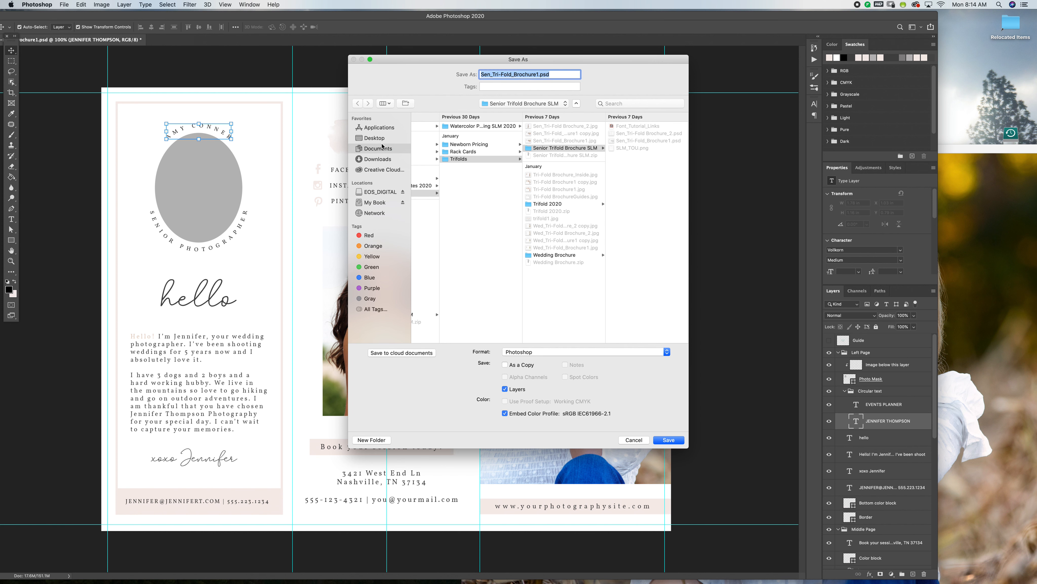
left_click(383, 139)
left_click(597, 355)
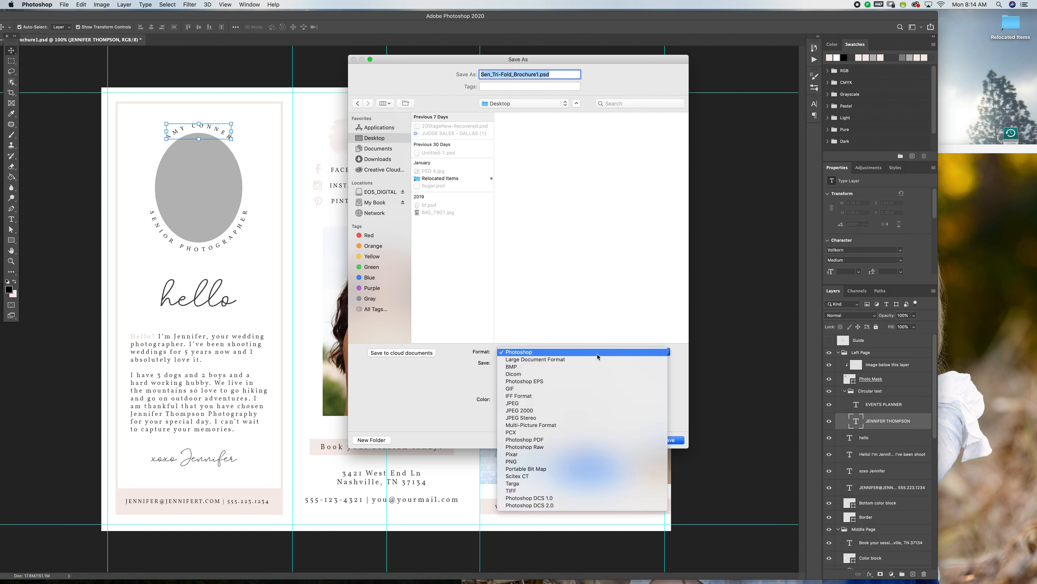
left_click(587, 406)
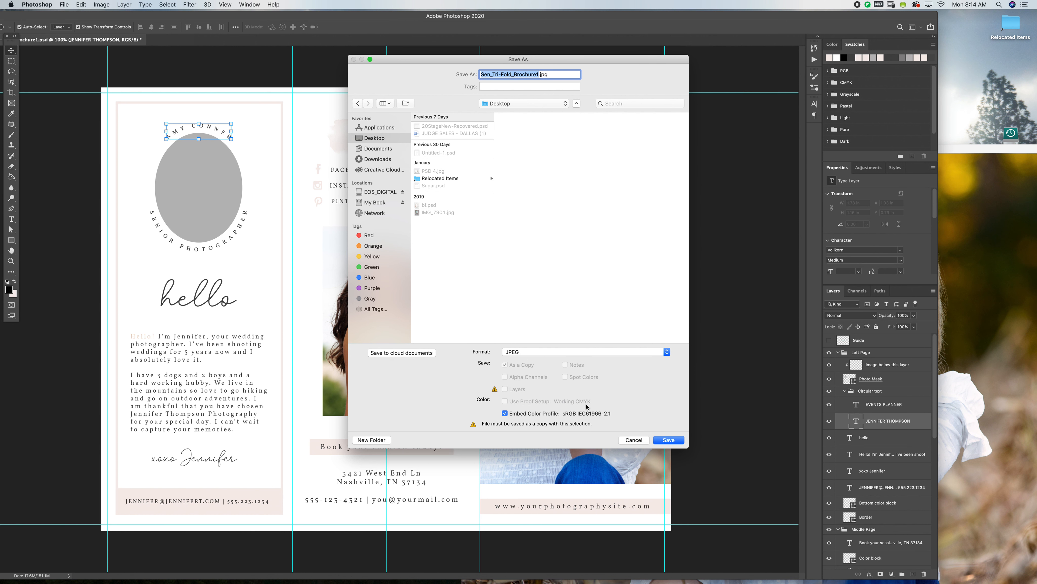
left_click(679, 441)
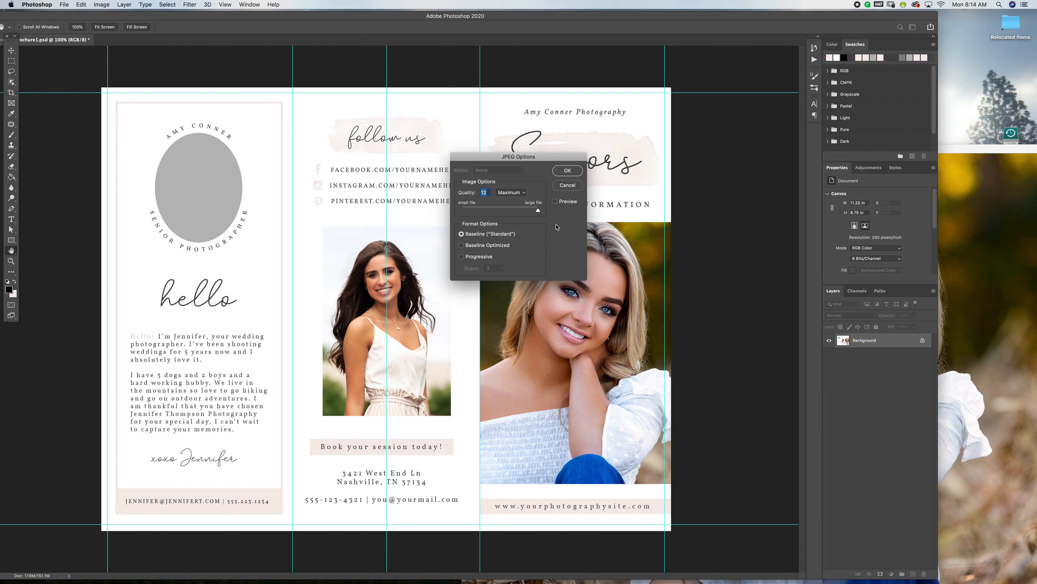
left_click(574, 170)
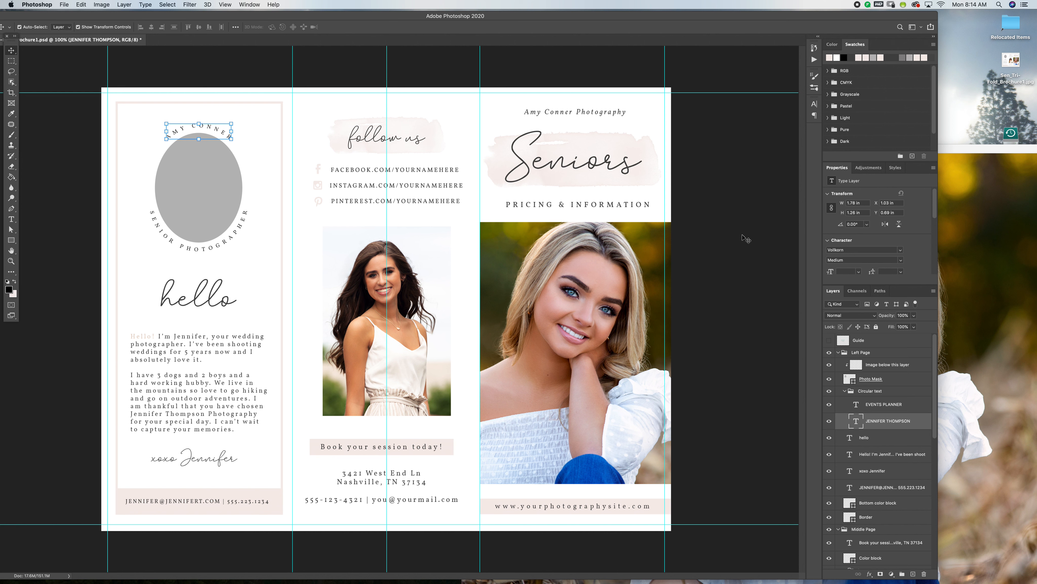
Collapse the Circular text group in the left page's layers.
left_click(846, 392)
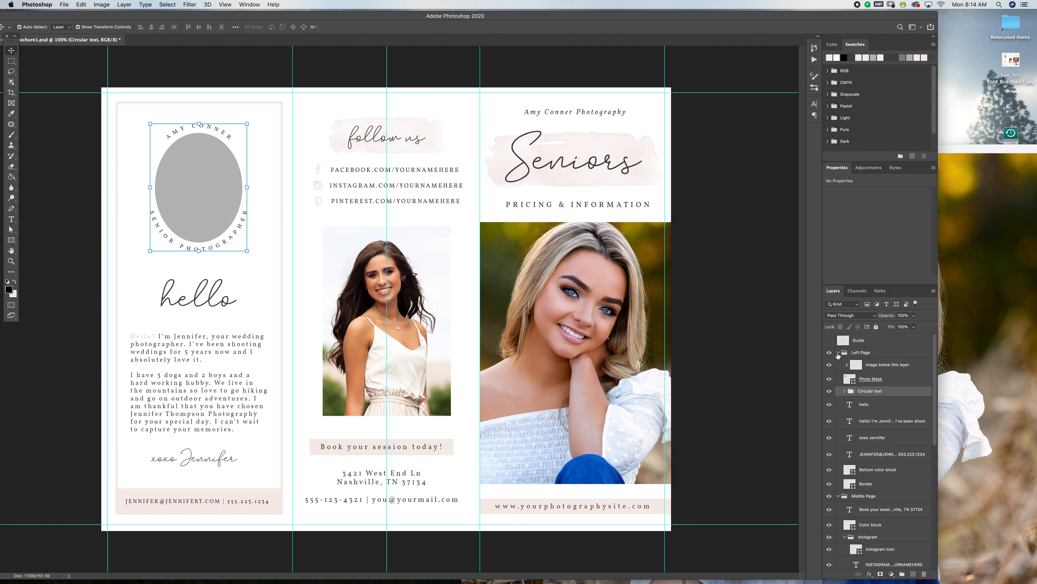